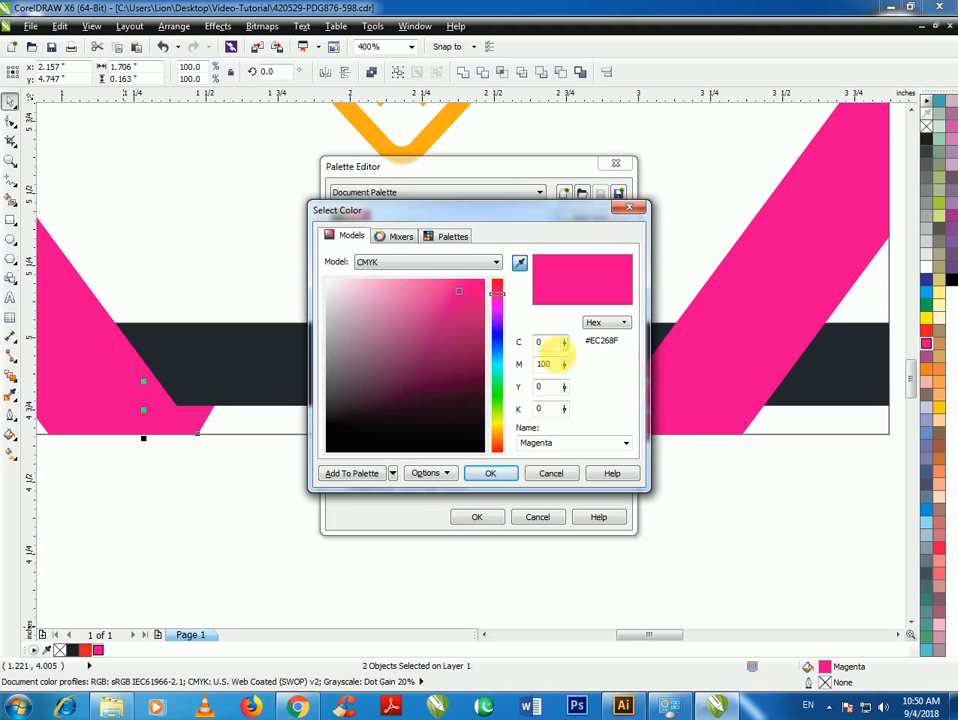
# Darken the magenta of the two small fold triangles on the front card by setting its black (K) value to 30
pyautogui.doubleClick(553, 409)
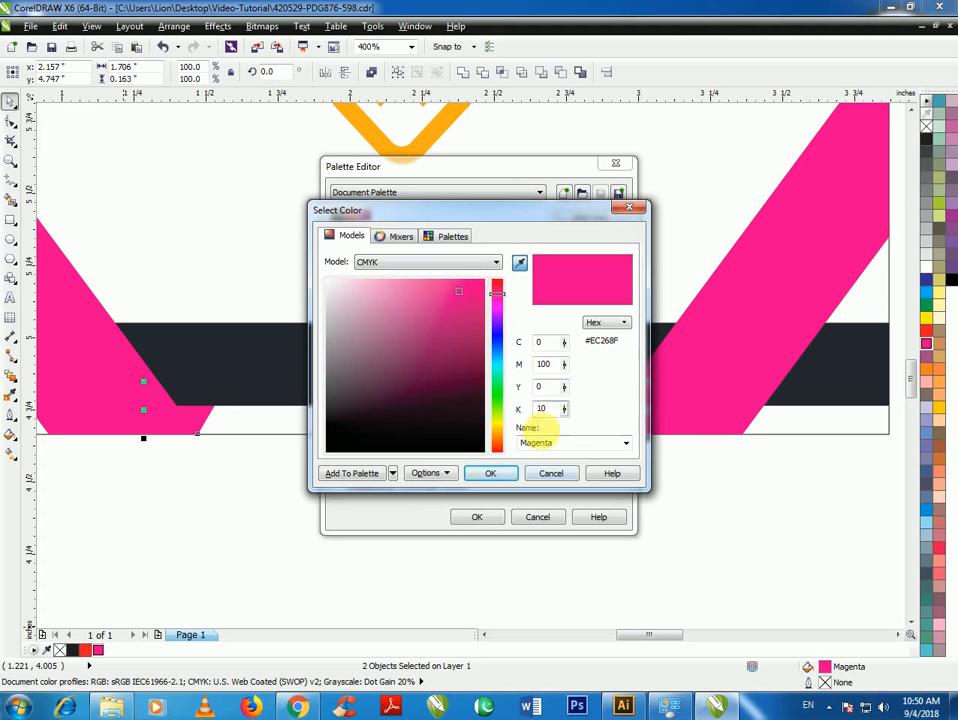
pyautogui.moveTo(548, 409); pyautogui.dragTo(504, 388)
pyautogui.write('30')
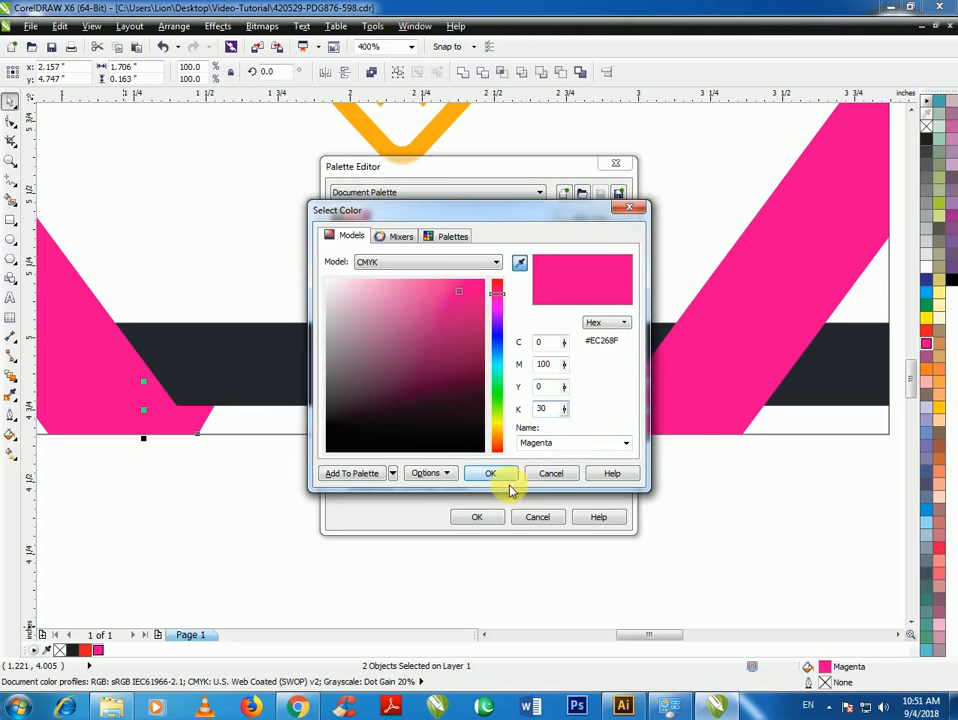
pyautogui.click(490, 473)
pyautogui.click(477, 518)
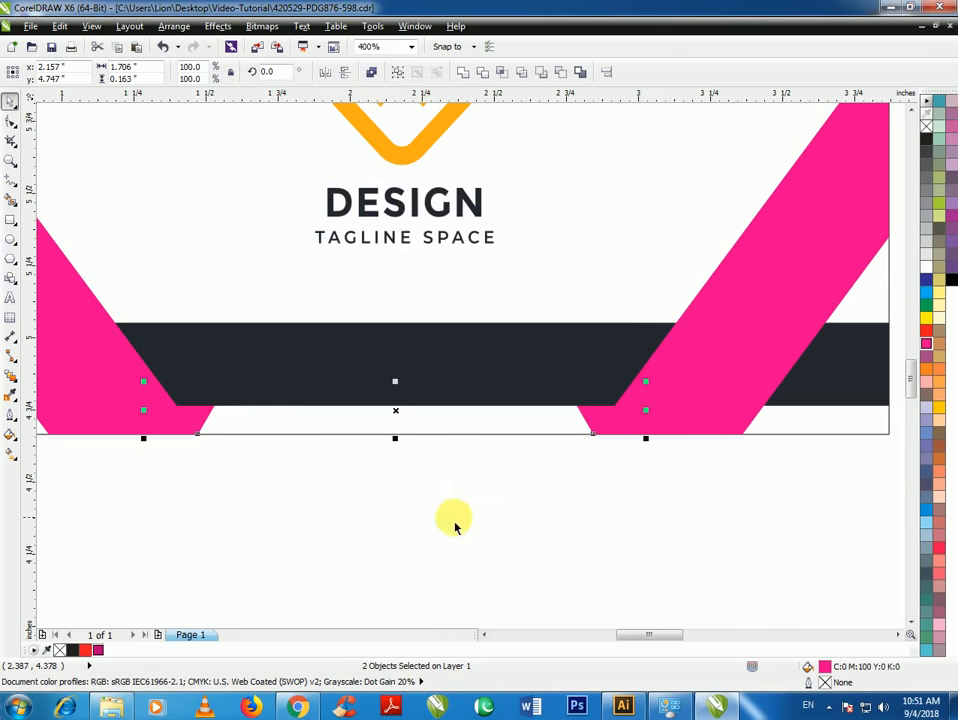
pyautogui.click(445, 519)
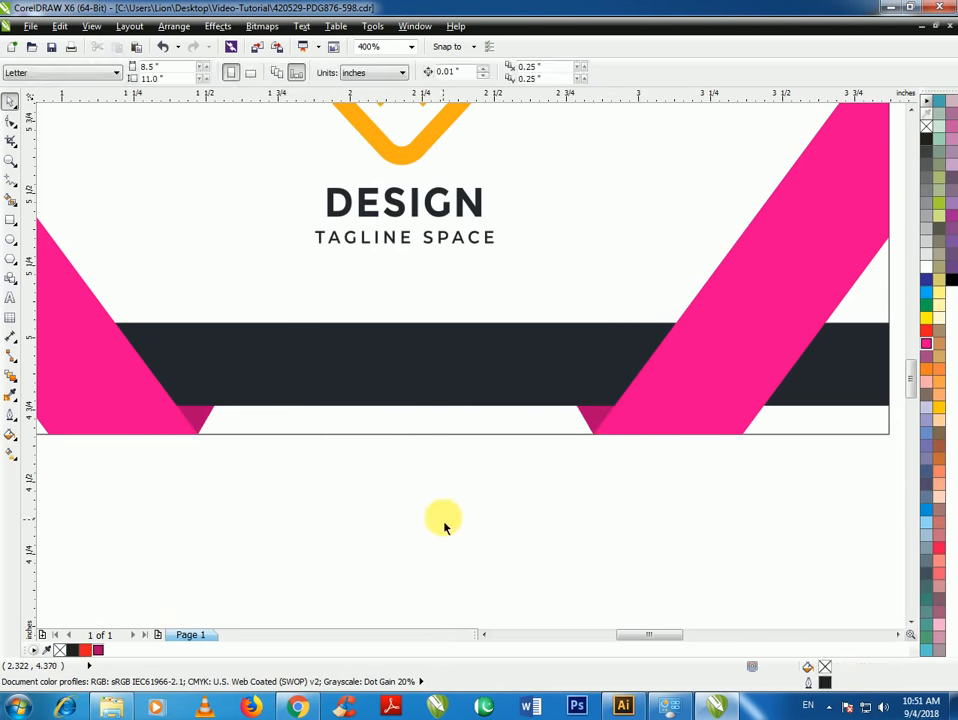
# Fill both orange diagonal ribbons on the back card with magenta, C0 M100 Y0 K0
pyautogui.scroll(-5, 402, 453)
pyautogui.scroll(3, 535, 441)
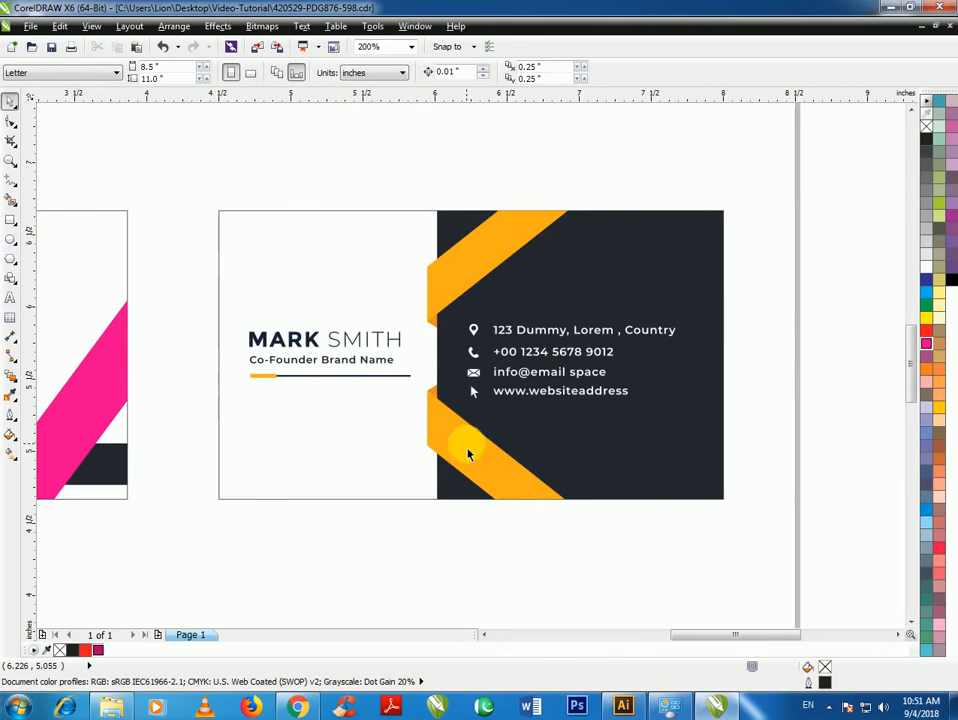
pyautogui.click(468, 453)
pyautogui.keyDown('shift'); pyautogui.click(468, 261); pyautogui.keyUp('shift')
pyautogui.click(937, 344)
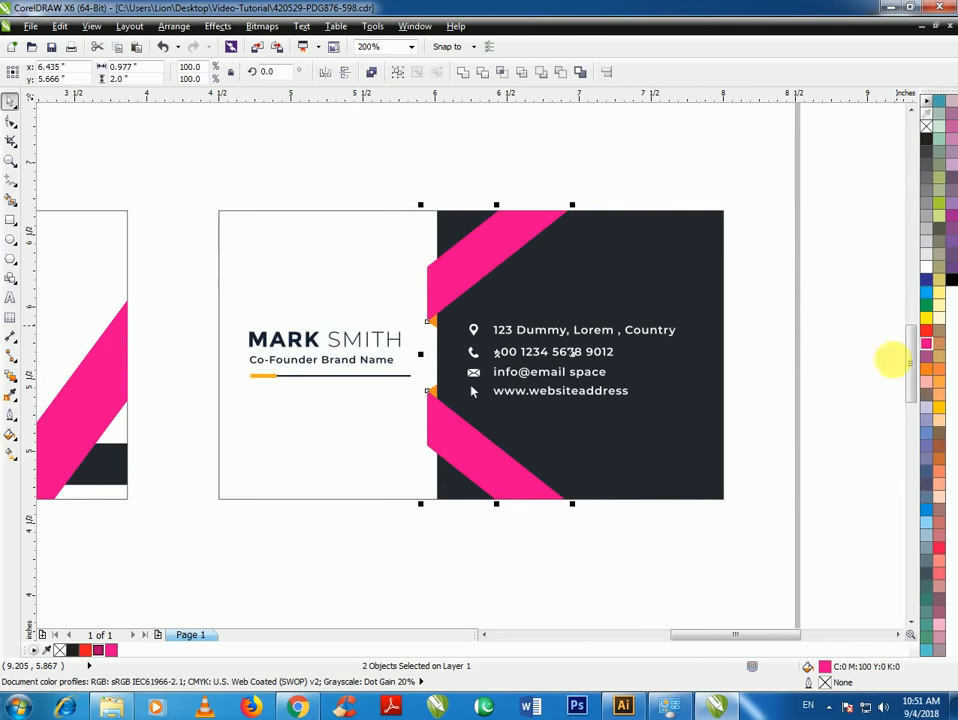
pyautogui.click(556, 556)
# Fill the back card's two small fold triangles and the short orange accent line below the job title with dark magenta, C0 M100 Y0 K30
pyautogui.click(432, 391)
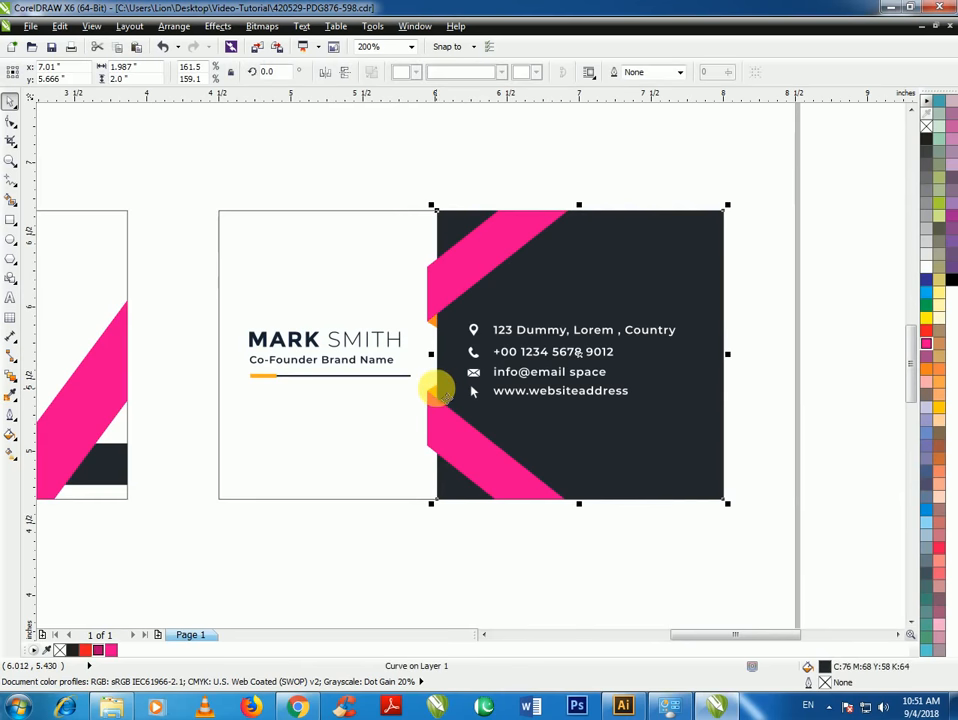
pyautogui.click(430, 316)
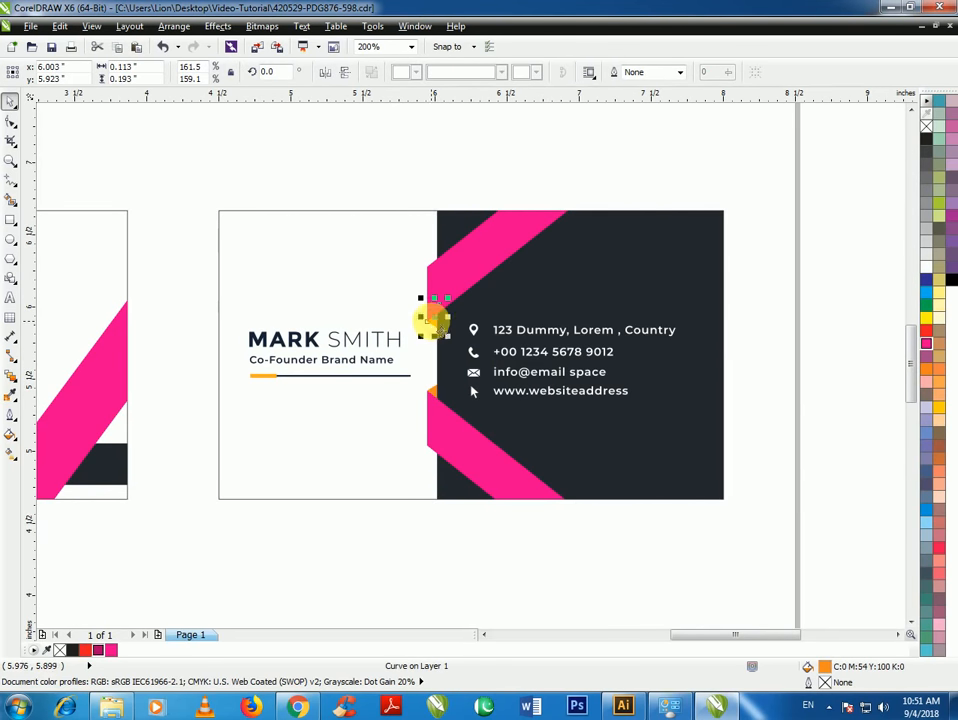
pyautogui.keyDown('shift'); pyautogui.click(434, 396); pyautogui.keyUp('shift')
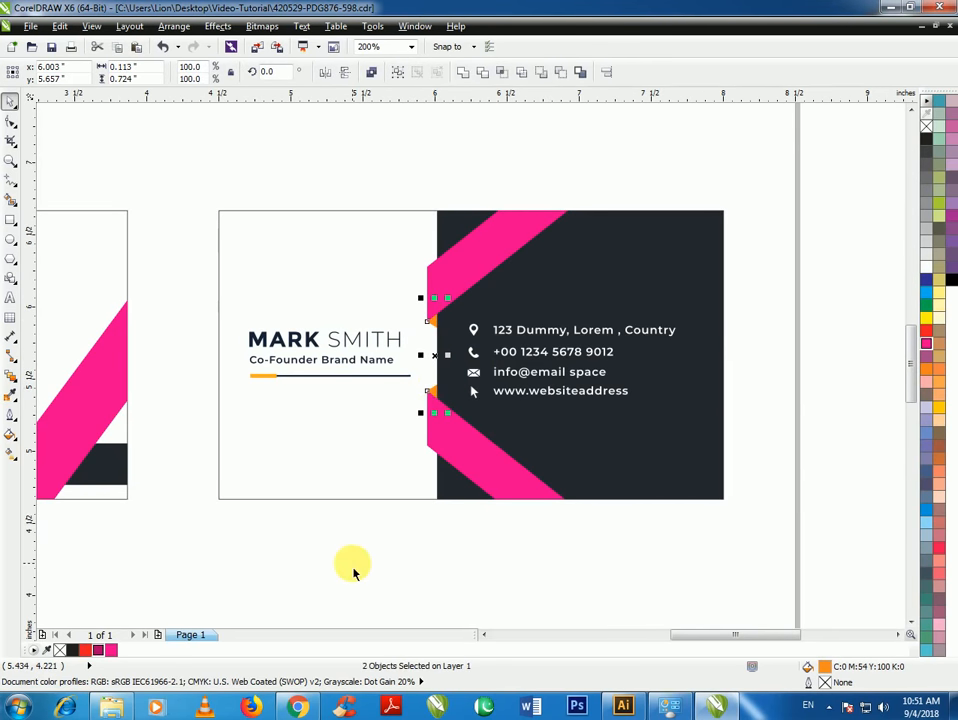
pyautogui.press('Delete')
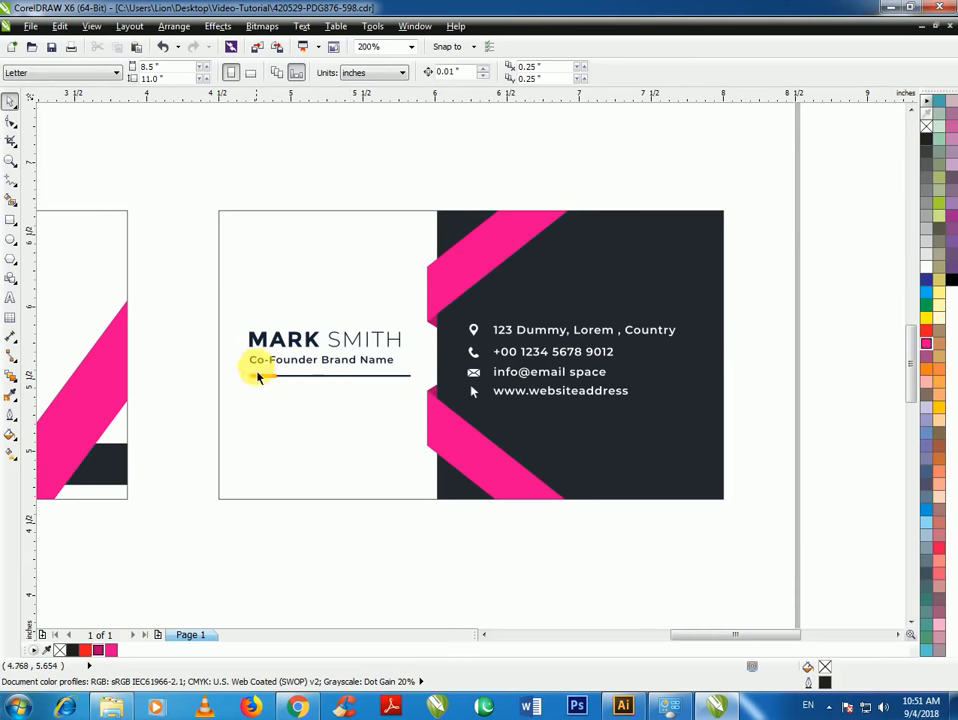
pyautogui.click(257, 380)
pyautogui.click(98, 650)
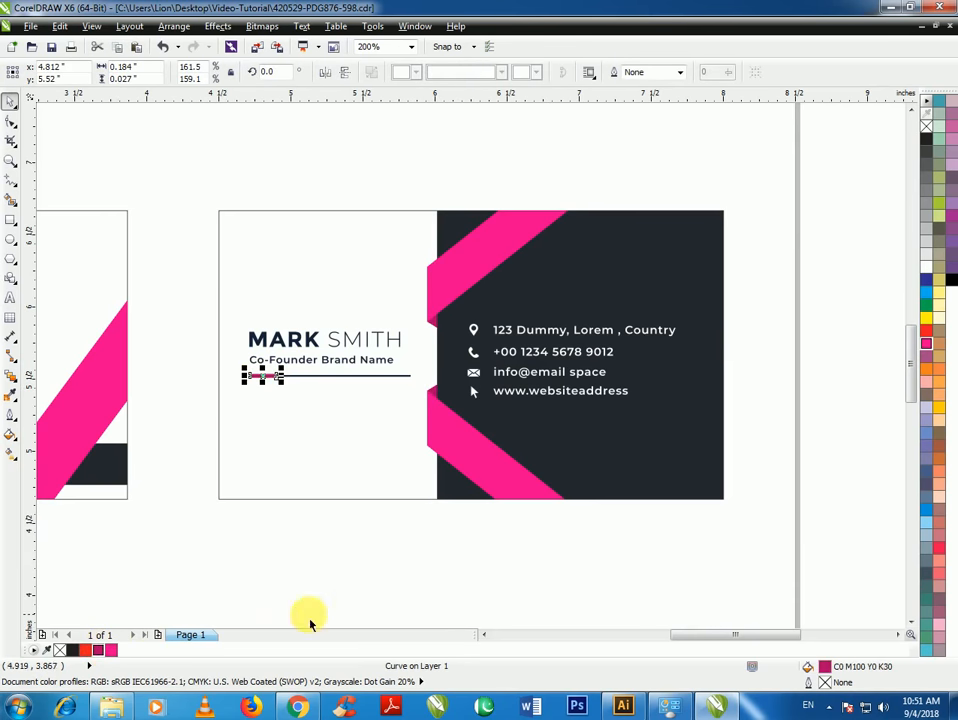
# Fill the logo's diamond outline and its inner chevron on the front card with magenta
pyautogui.scroll(-1, 628, 513)
pyautogui.scroll(-1, 628, 513)
pyautogui.click(262, 410)
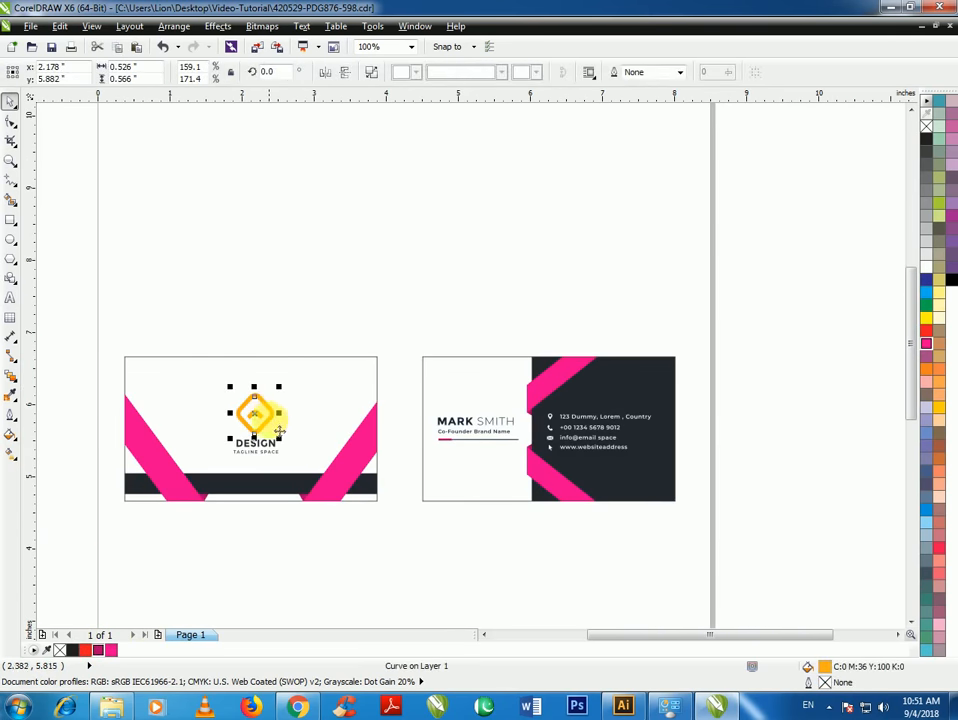
pyautogui.click(113, 651)
pyautogui.scroll(2, 250, 420)
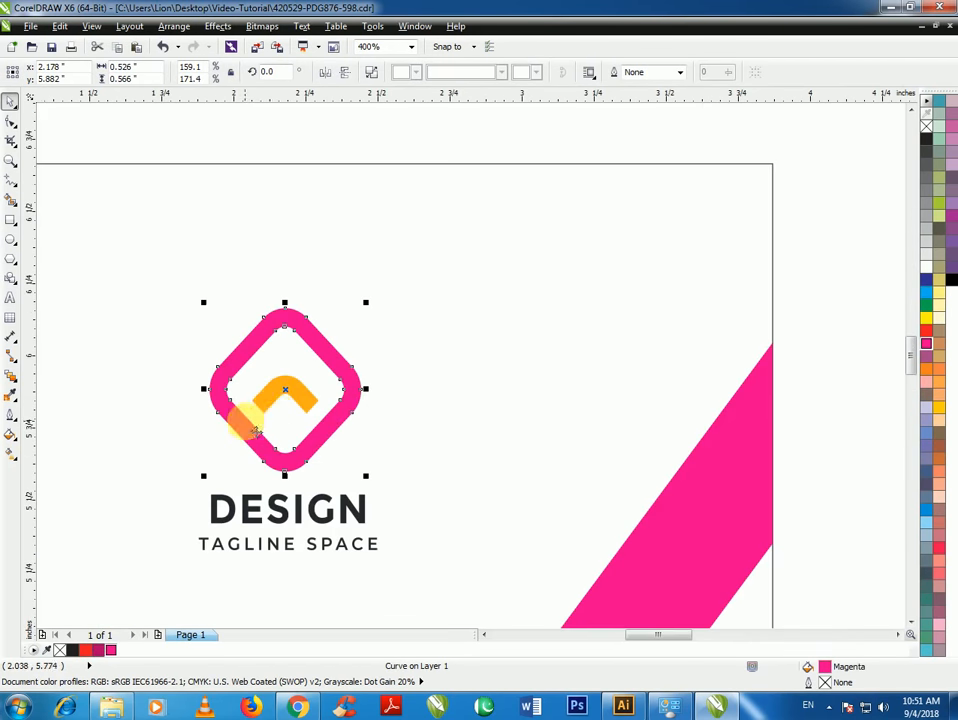
pyautogui.click(276, 404)
pyautogui.click(110, 650)
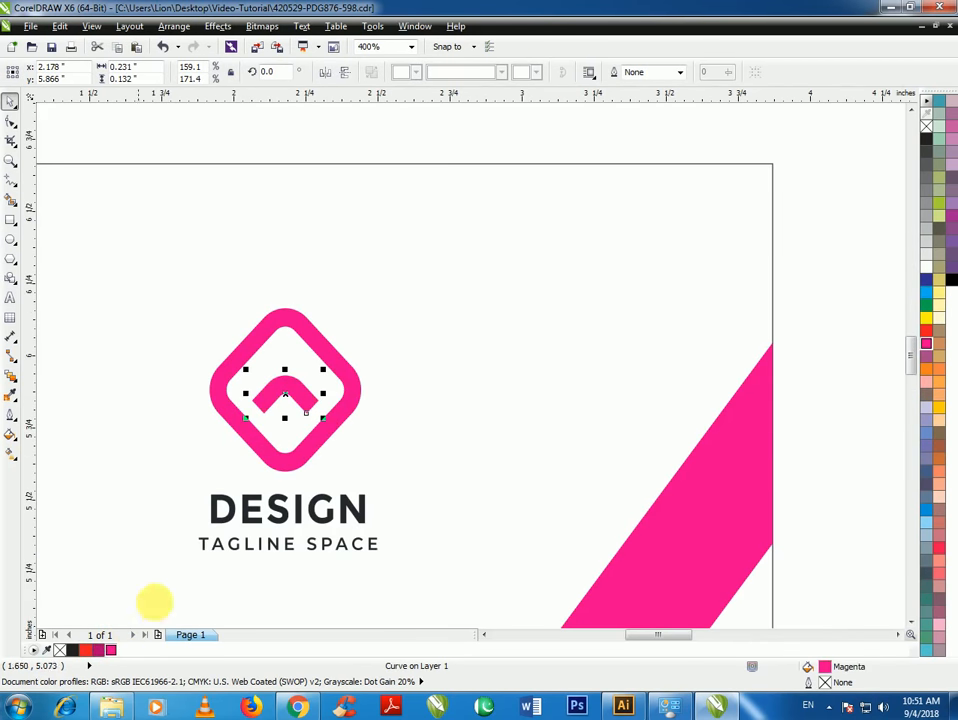
# Select all the artwork of both business cards and group it
pyautogui.scroll(-2, 299, 396)
pyautogui.click(305, 333)
pyautogui.moveTo(137, 305); pyautogui.dragTo(729, 562)
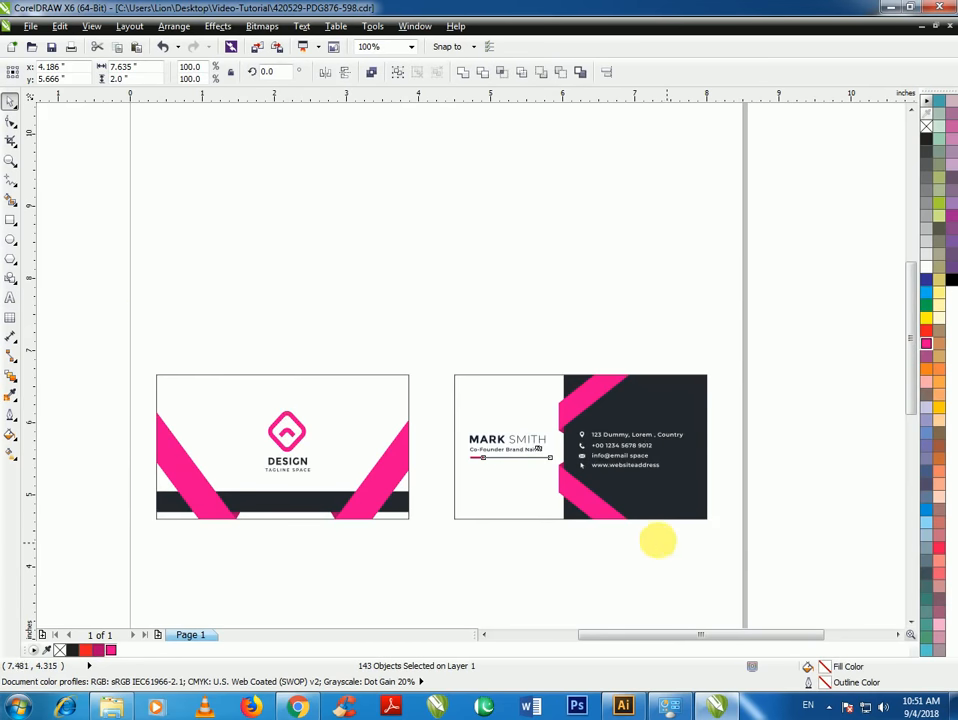
pyautogui.hotkey('ctrl', 'g')
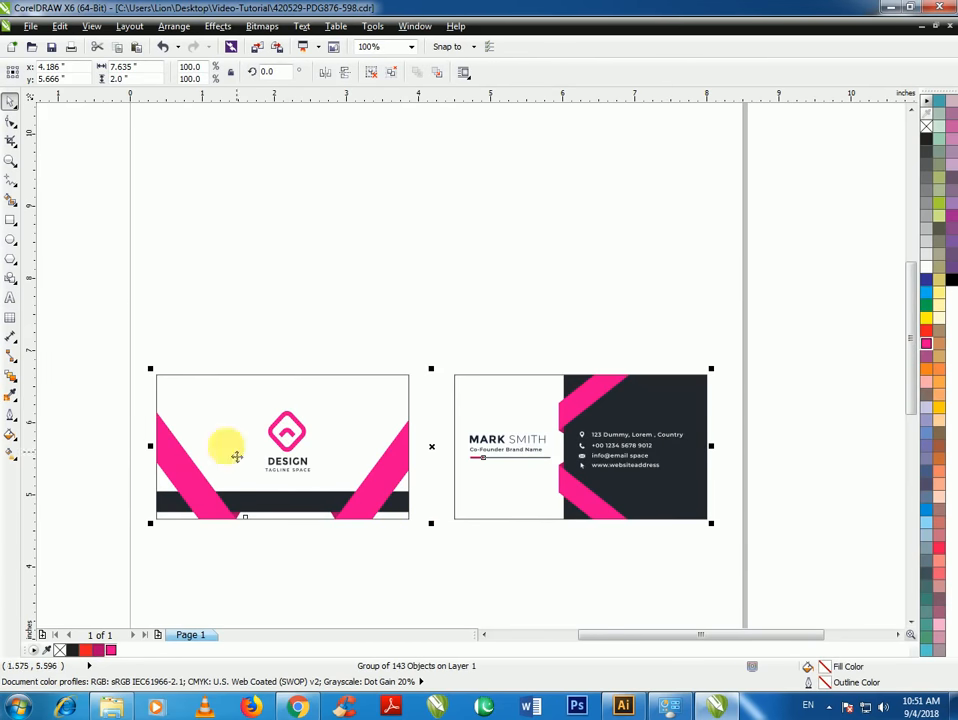
# Export the grouped cards to the Desktop as an EPS - Encapsulated PostScript file named "Visting Card", keeping the offered EPS settings
pyautogui.click(22, 30)
pyautogui.click(75, 265)
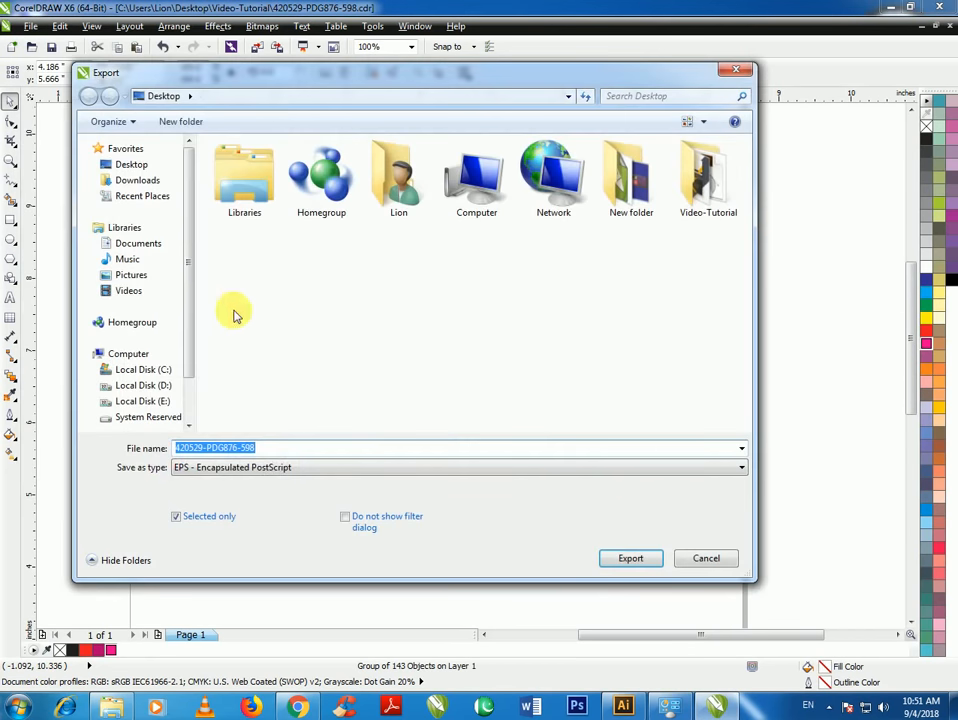
pyautogui.click(244, 467)
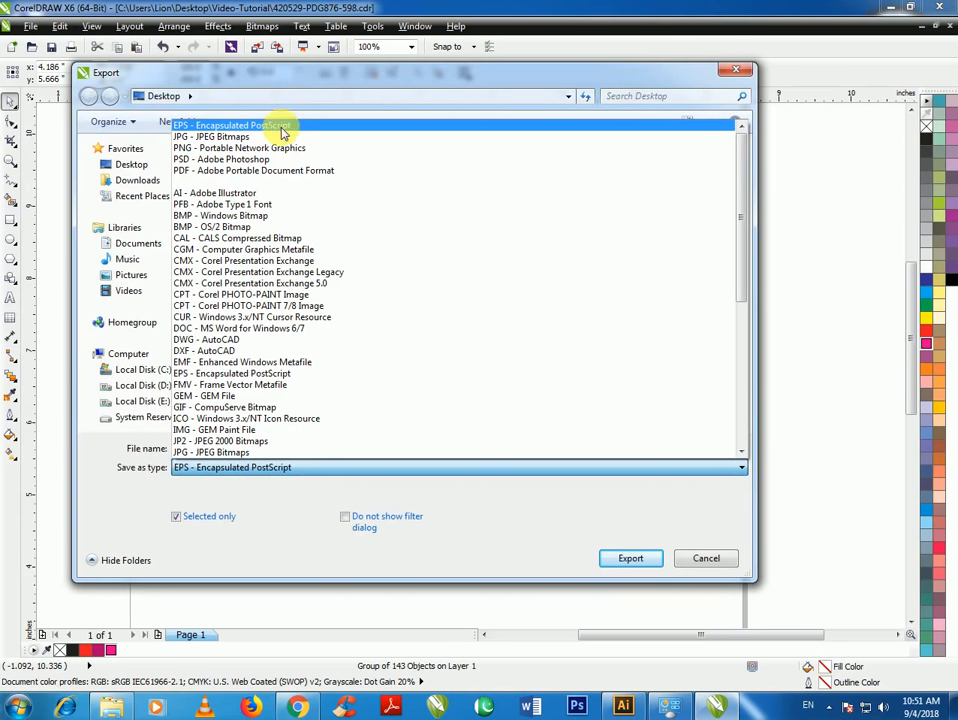
pyautogui.click(283, 133)
pyautogui.click(131, 165)
pyautogui.click(305, 452)
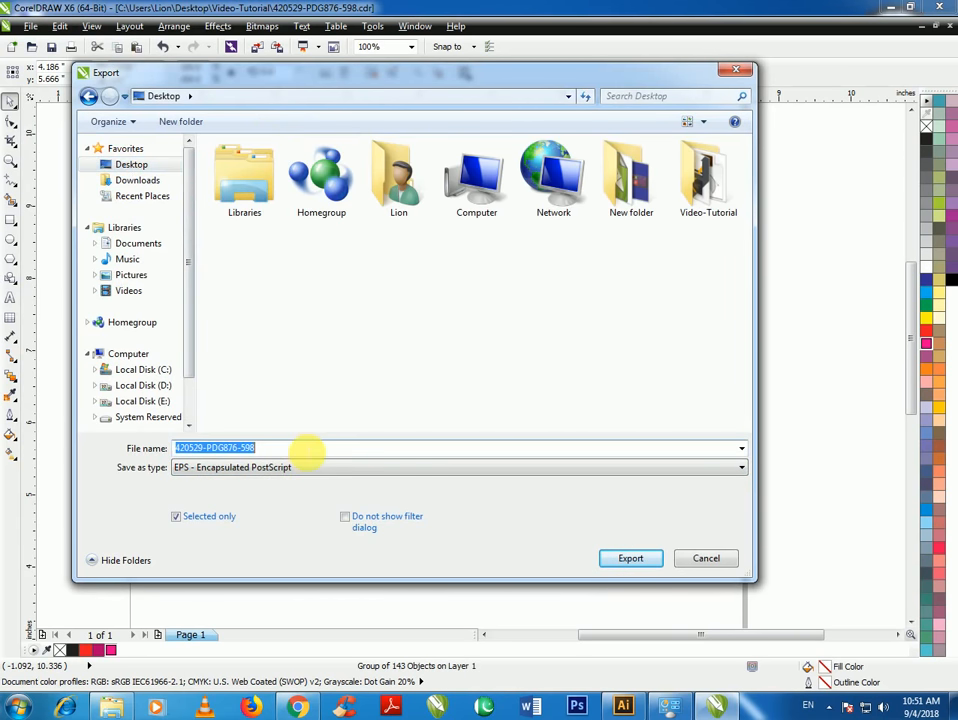
pyautogui.write('Vist')
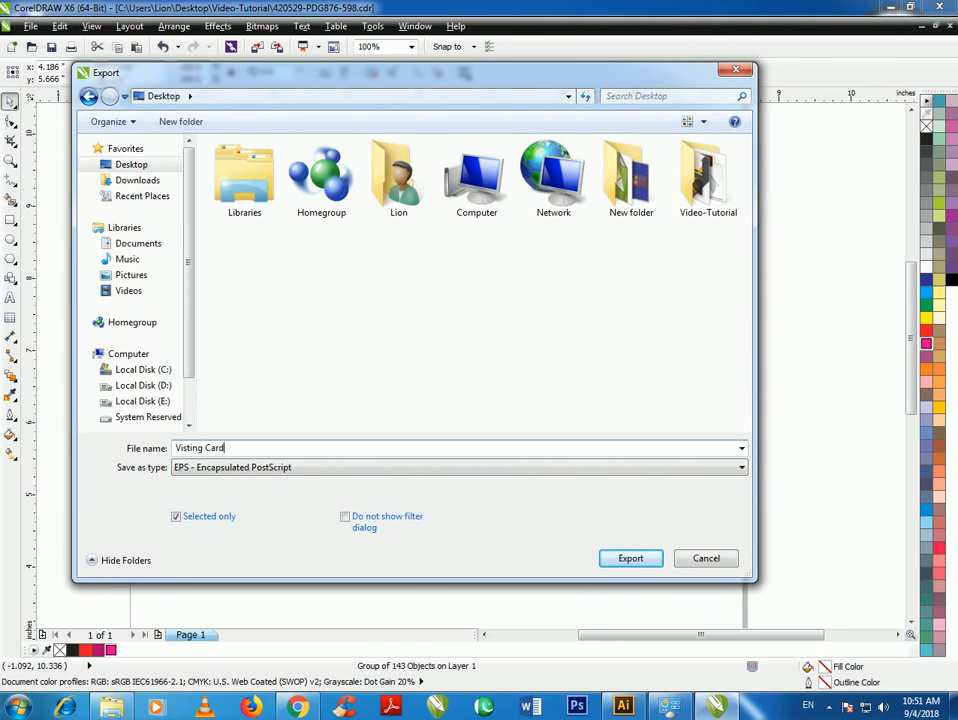
pyautogui.write('ing Card')
pyautogui.press('Return')
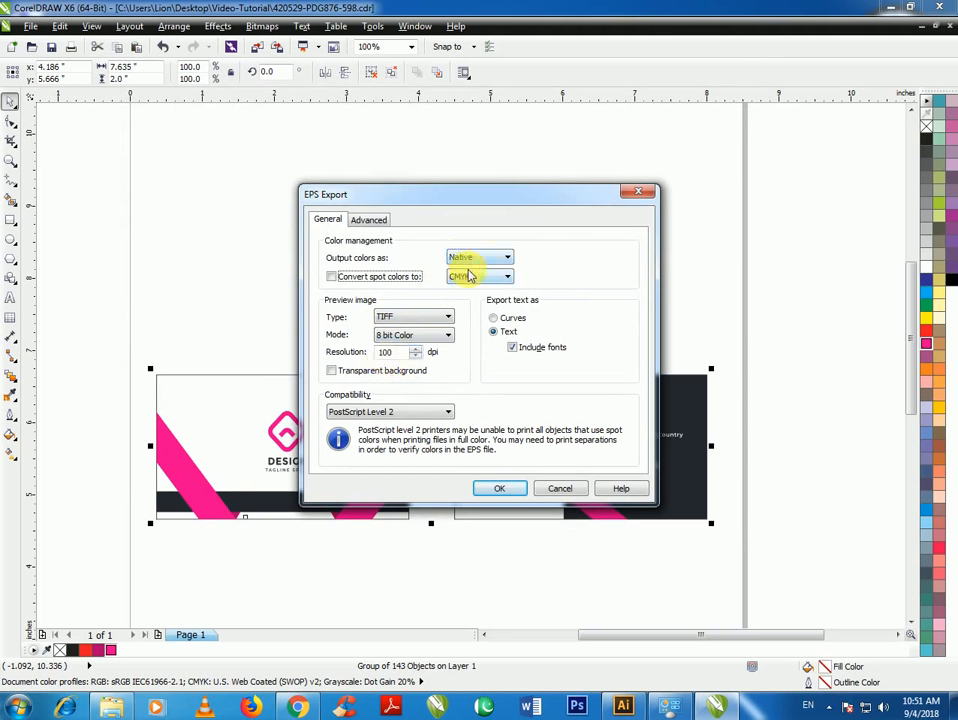
pyautogui.click(501, 490)
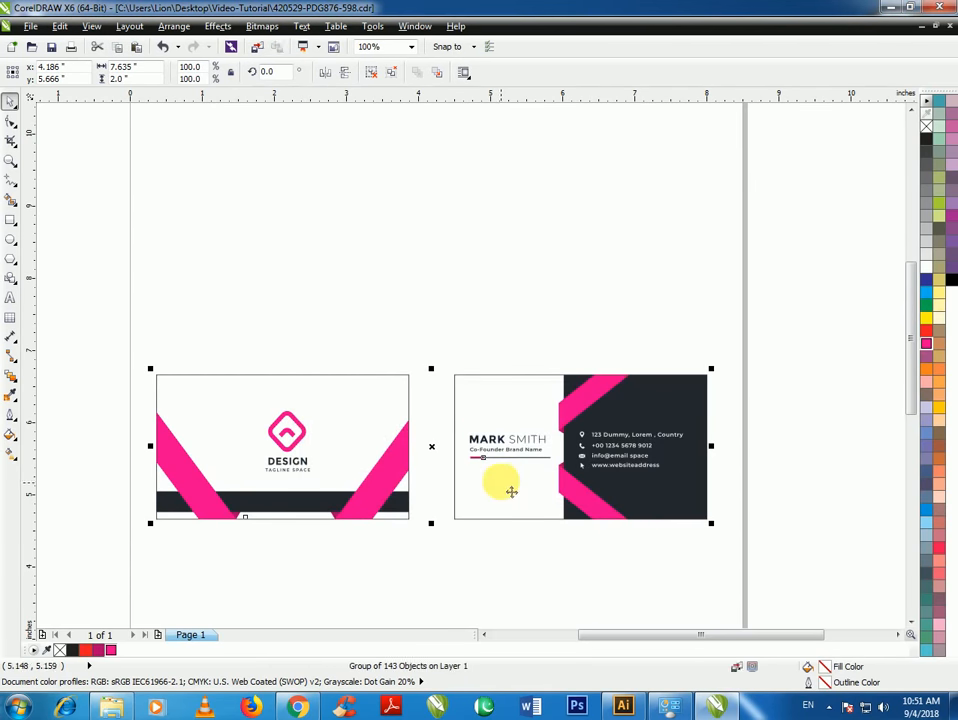
# Open the exported Visting Card EPS file from the desktop in Adobe Illustrator and select all its artwork
pyautogui.click(890, 11)
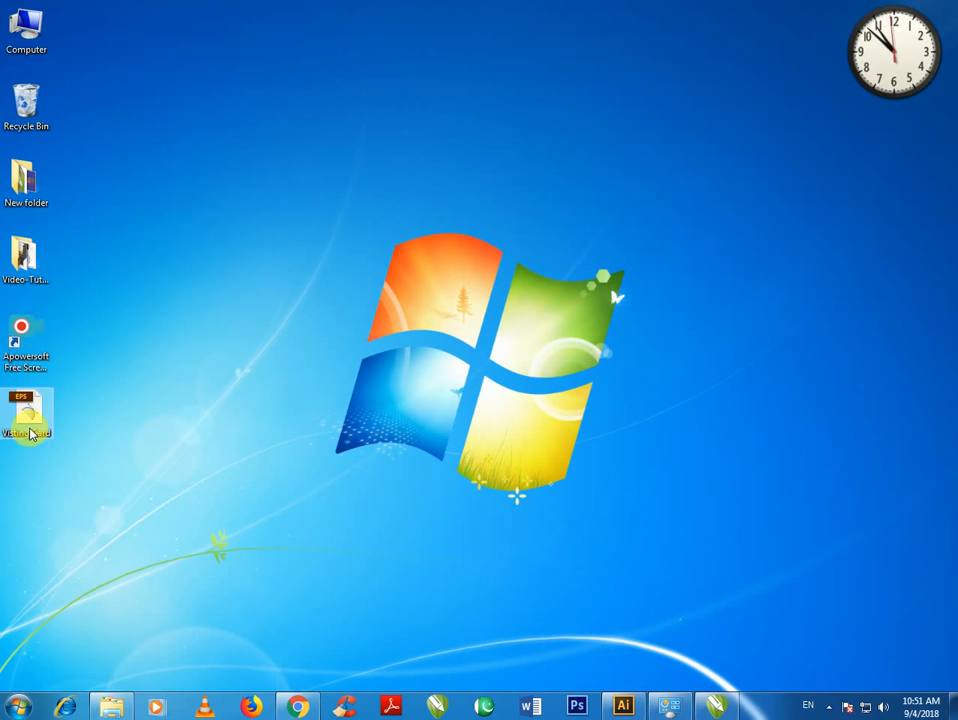
pyautogui.moveTo(27, 410); pyautogui.dragTo(470, 342)
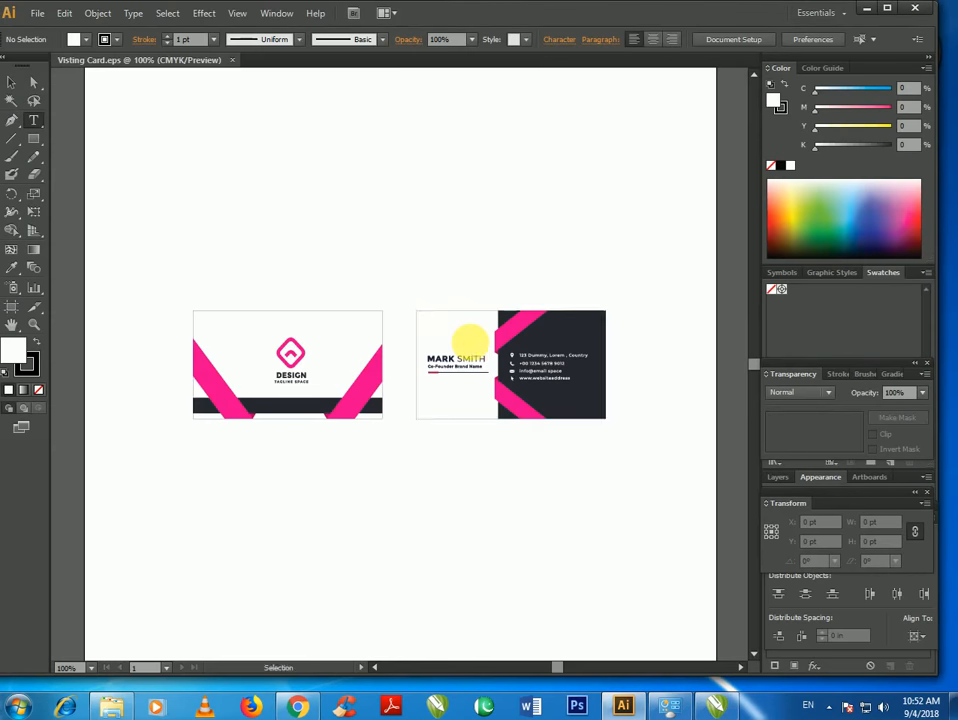
pyautogui.scroll(2, 270, 355)
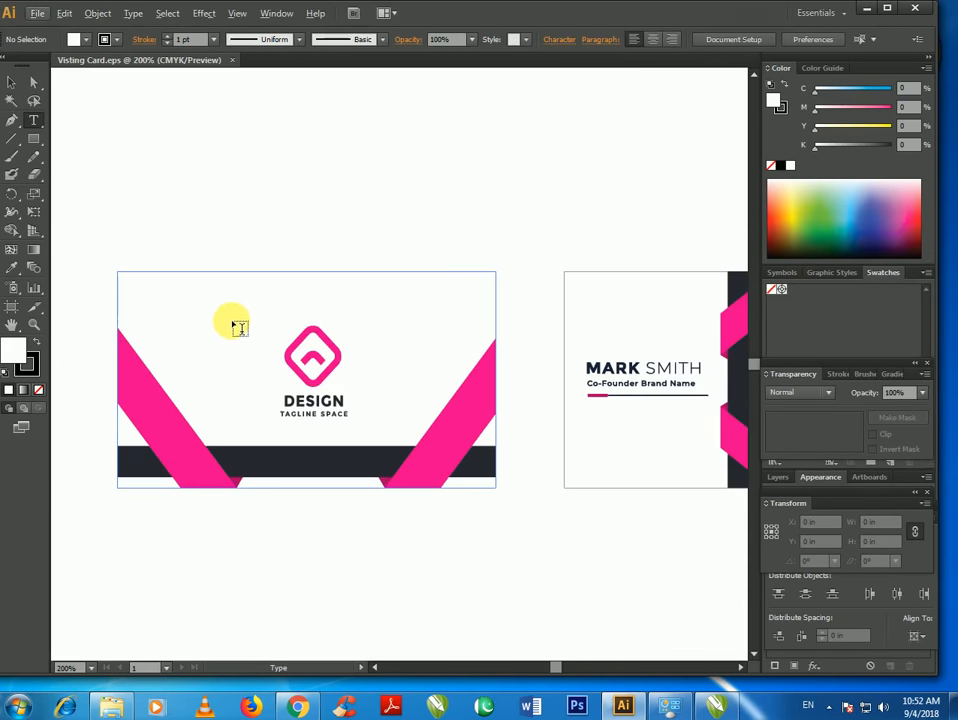
pyautogui.scroll(-2, 238, 328)
pyautogui.hotkey('ctrl', 'a')
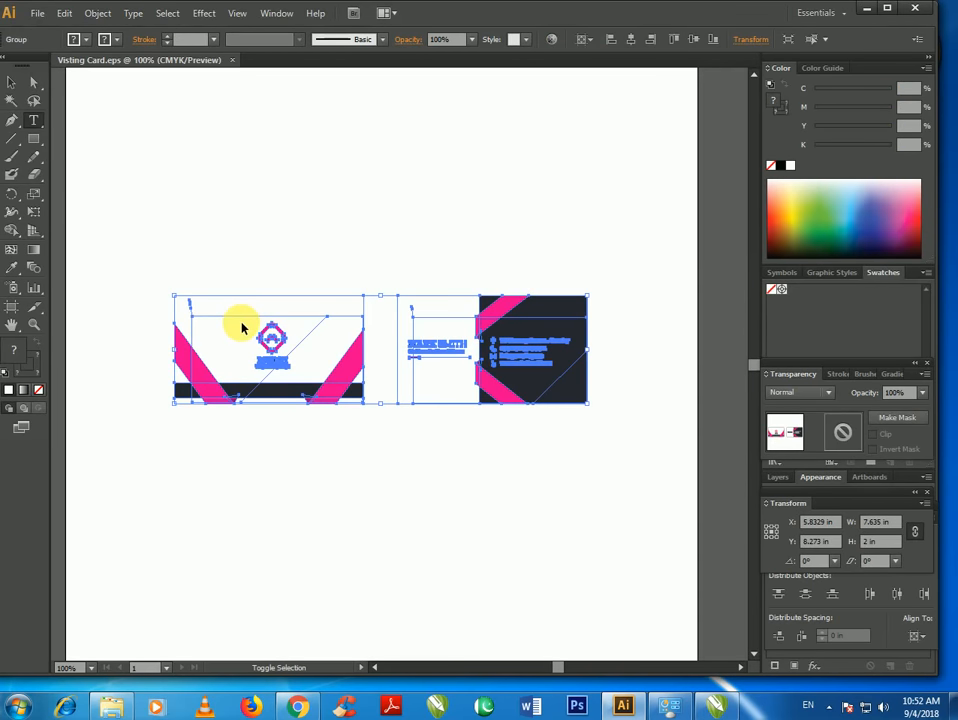
# Directly select only the right diagonal ribbon of the front card and fill it with yellow, C 11.76 M 0 Y 100 K 0
pyautogui.click(33, 82)
pyautogui.click(214, 180)
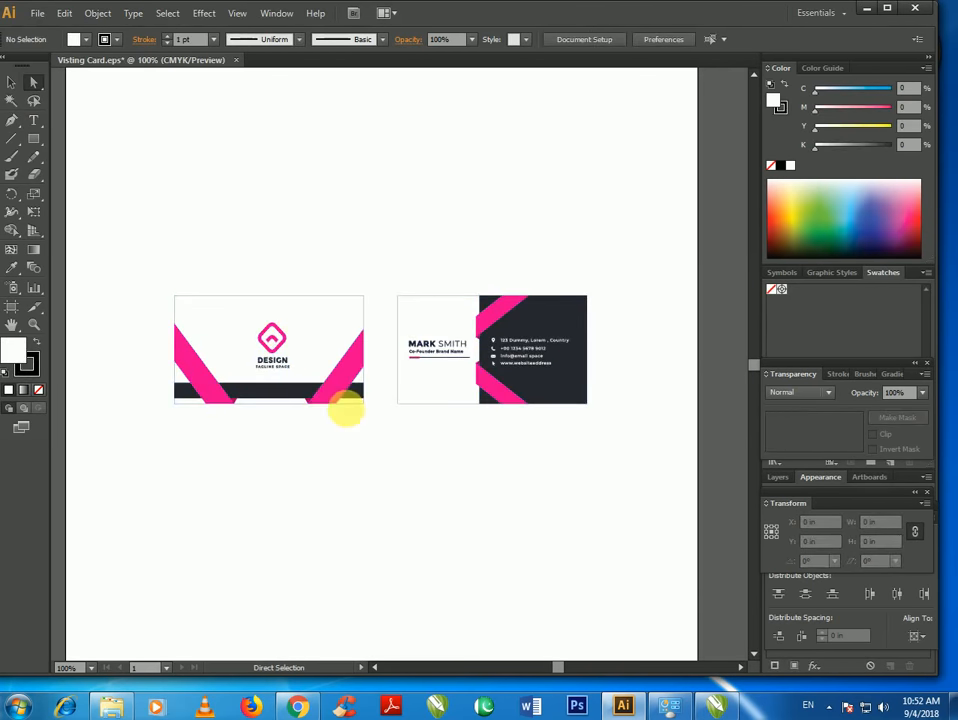
pyautogui.scroll(3, 345, 405)
pyautogui.click(338, 364)
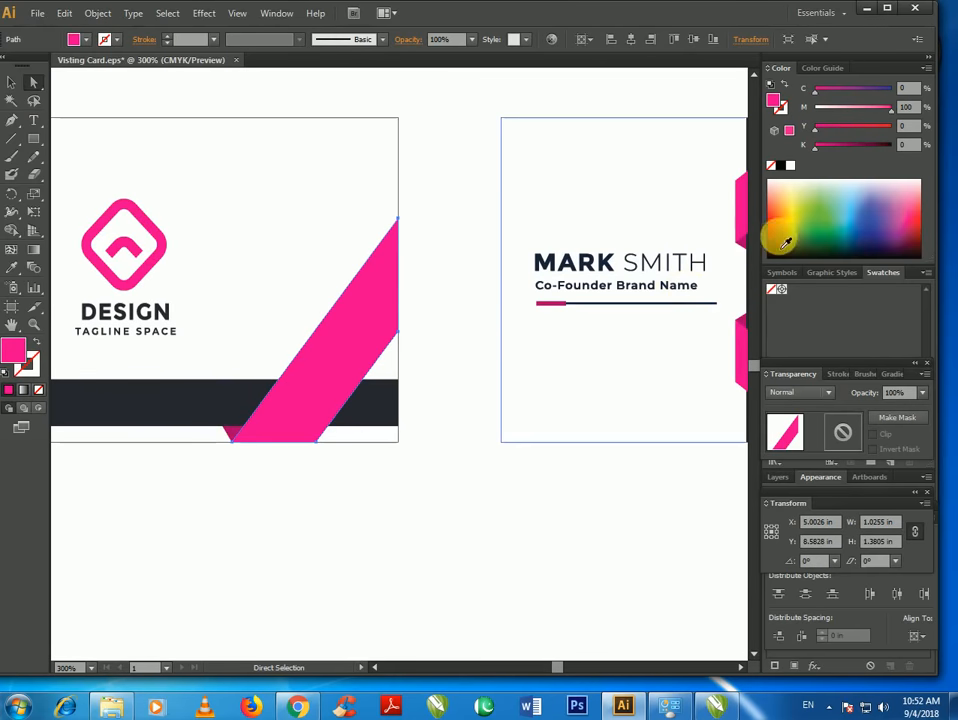
pyautogui.moveTo(822, 152)
pyautogui.mouseDown()
pyautogui.moveTo(911, 155)
pyautogui.moveTo(814, 152)
pyautogui.mouseUp()
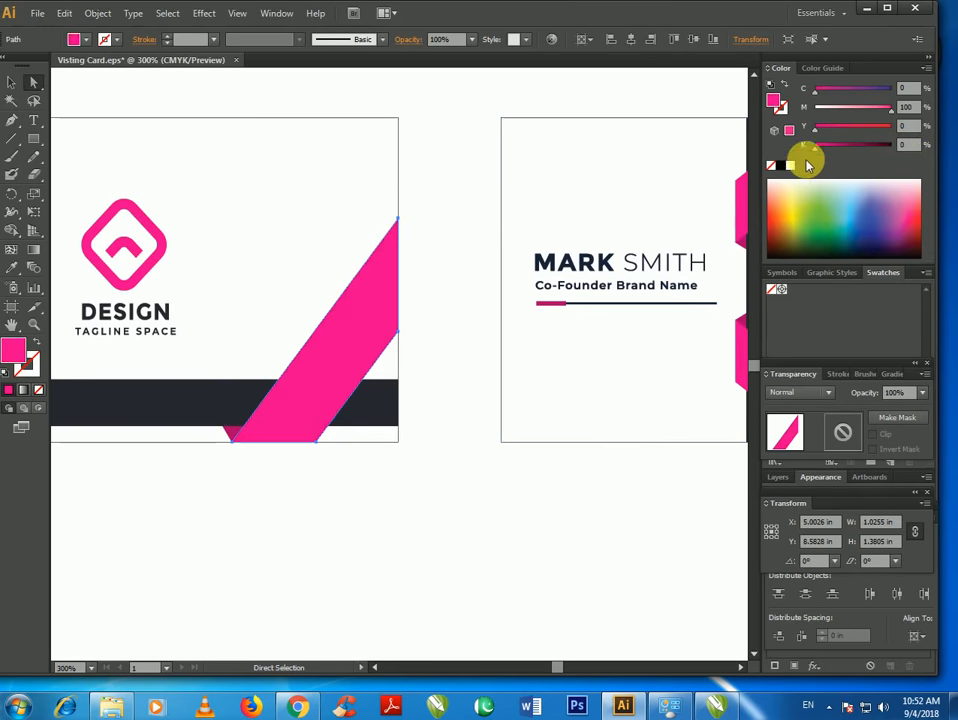
pyautogui.click(797, 223)
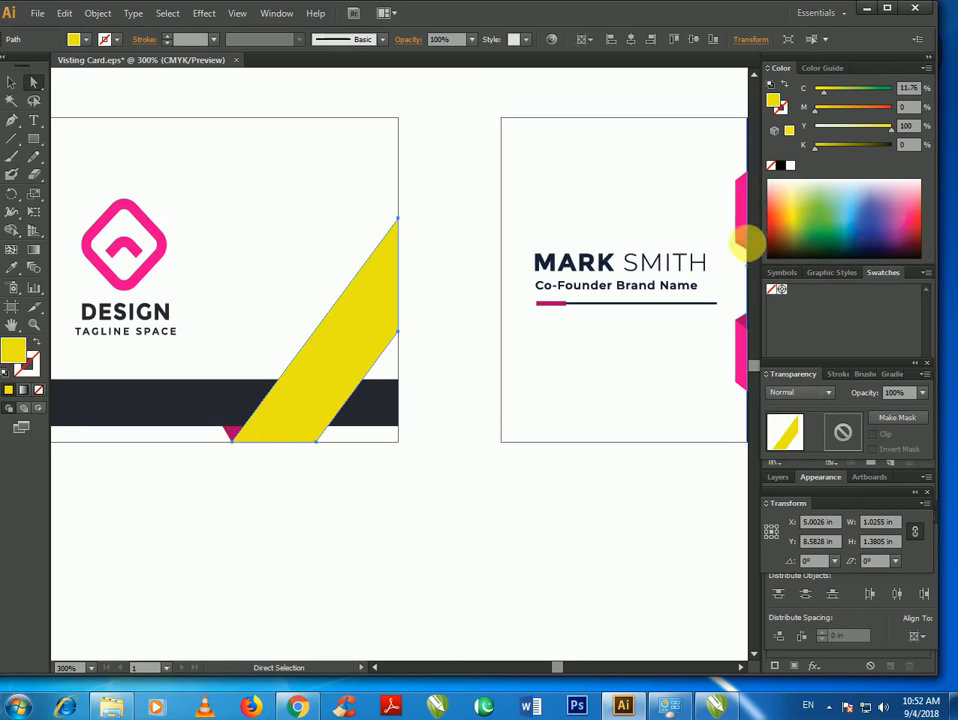
# Fill the left diagonal ribbon of the front card with yellow, C 8.63 M 0 Y 96.47 K 0
pyautogui.scroll(-2, 481, 353)
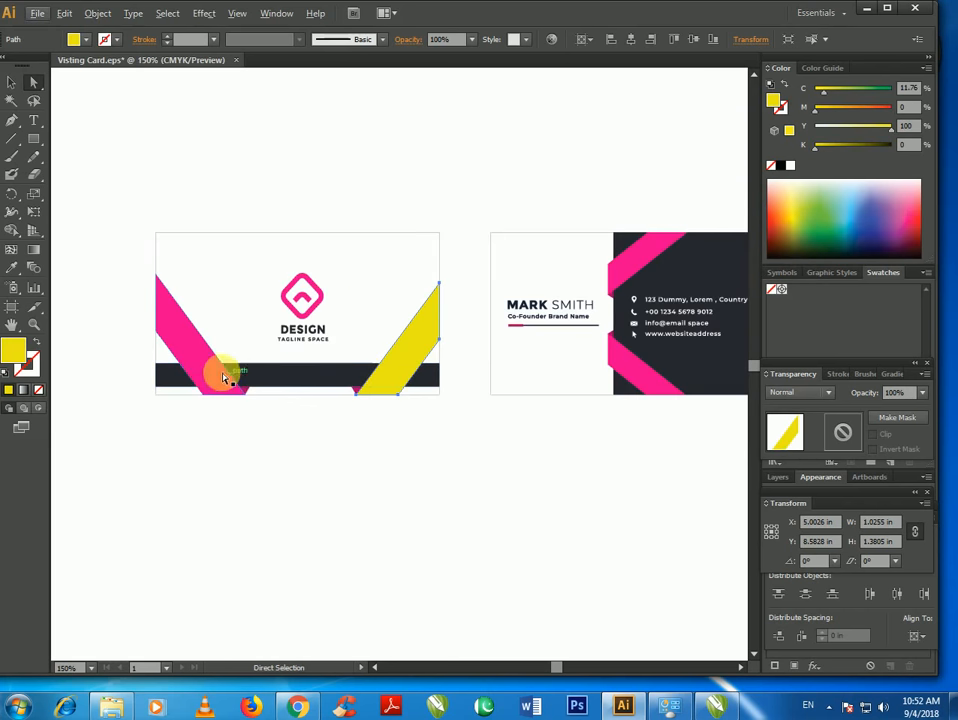
pyautogui.click(197, 353)
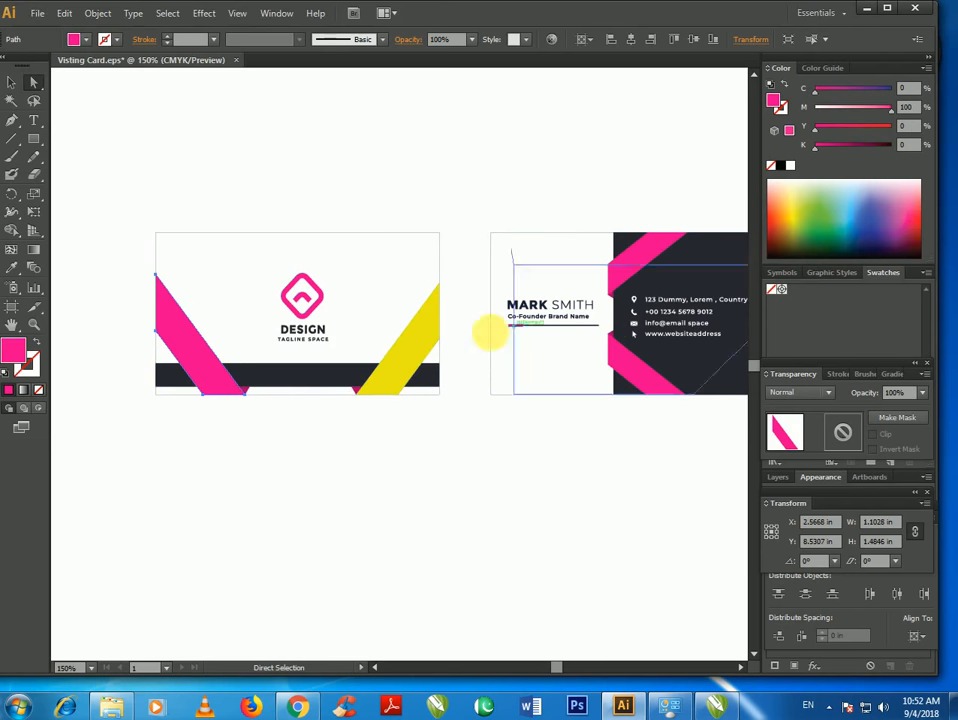
pyautogui.click(795, 220)
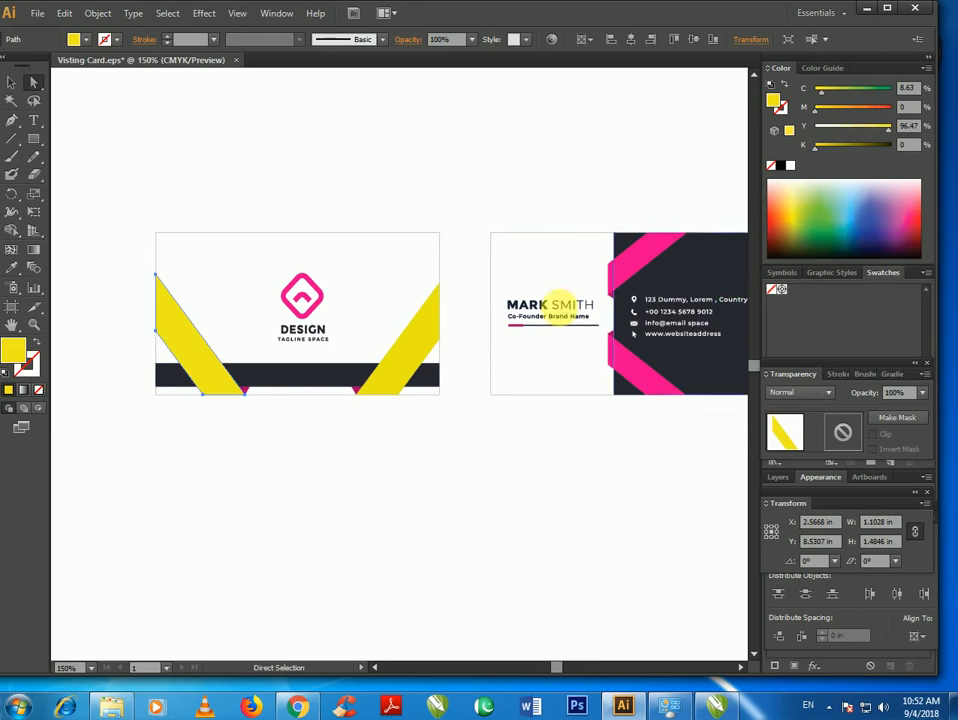
# Set the fill of both diagonal ribbons on the front card to C 0 M 0 Y 100 K 0
pyautogui.click(245, 392)
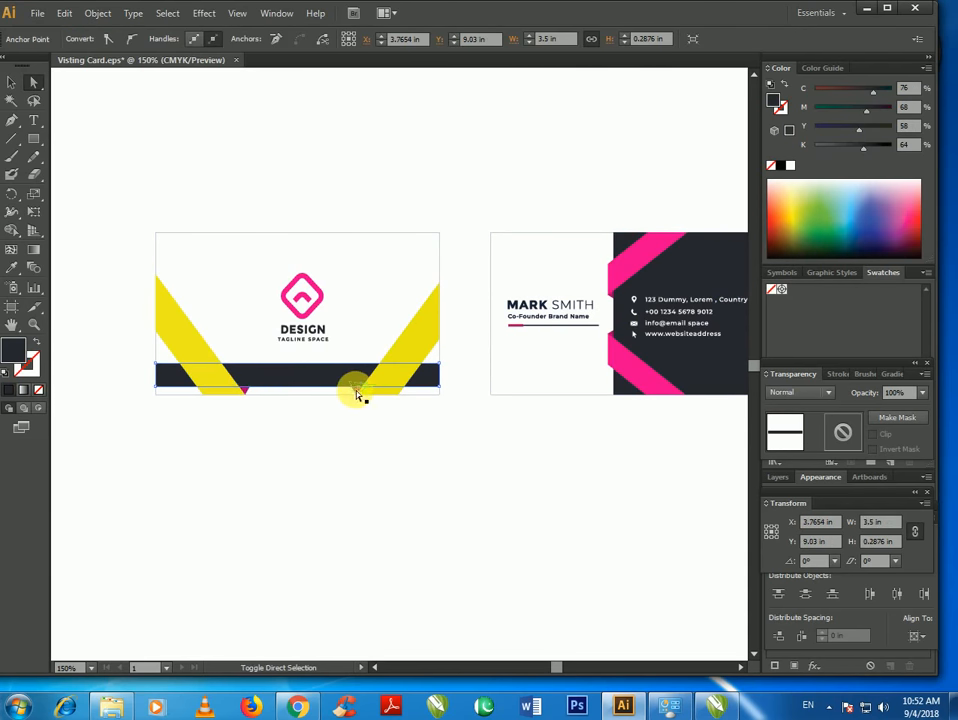
pyautogui.keyDown('shift'); pyautogui.click(355, 391); pyautogui.keyUp('shift')
pyautogui.click(408, 336)
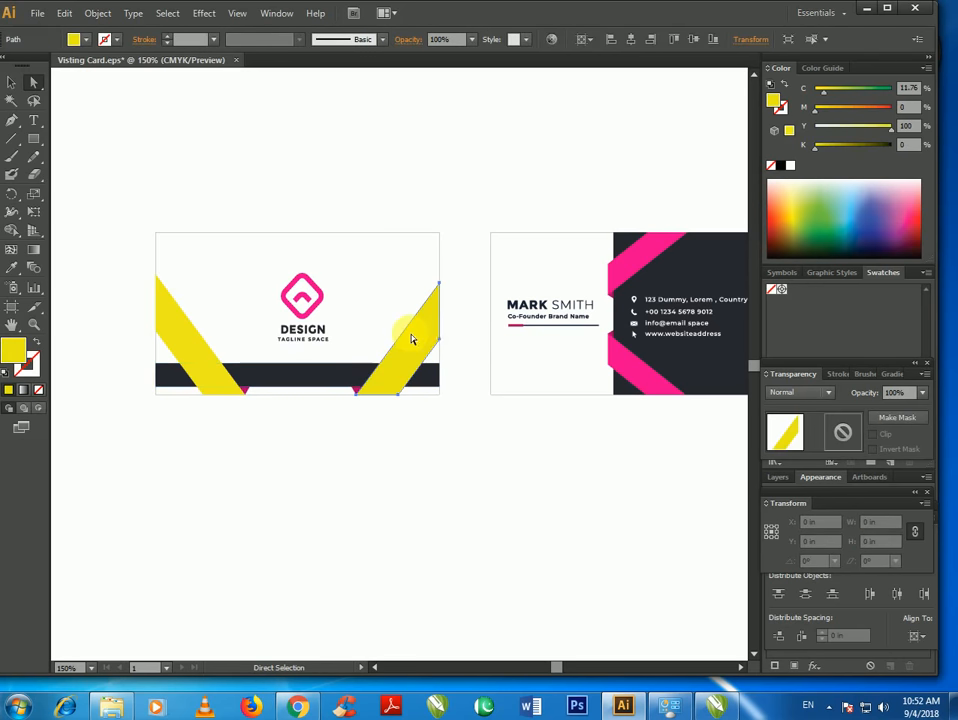
pyautogui.click(909, 126)
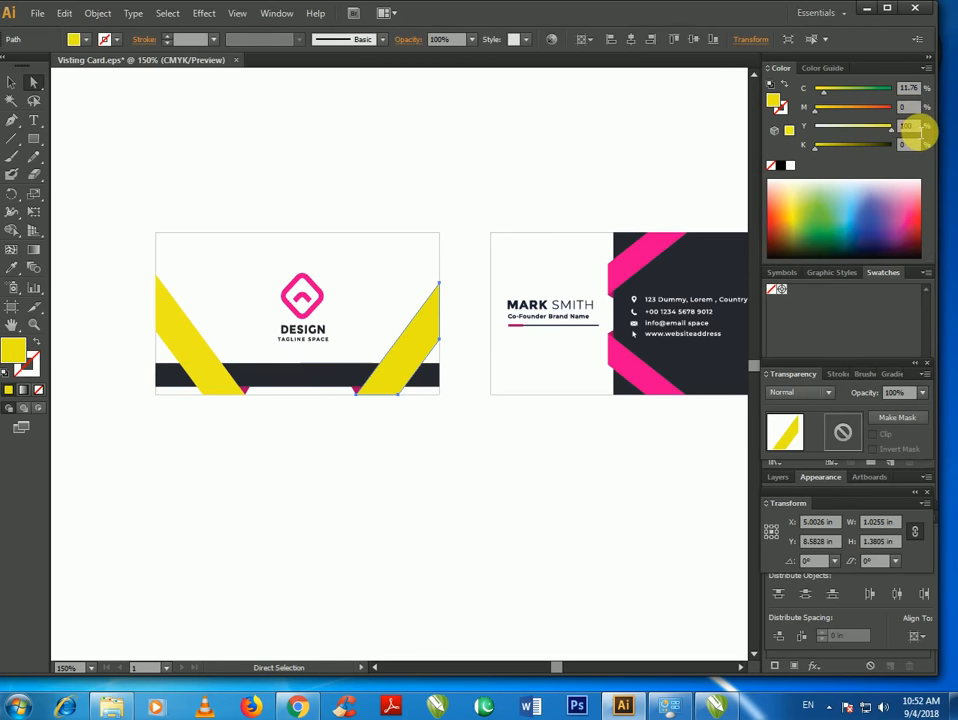
pyautogui.click(905, 145)
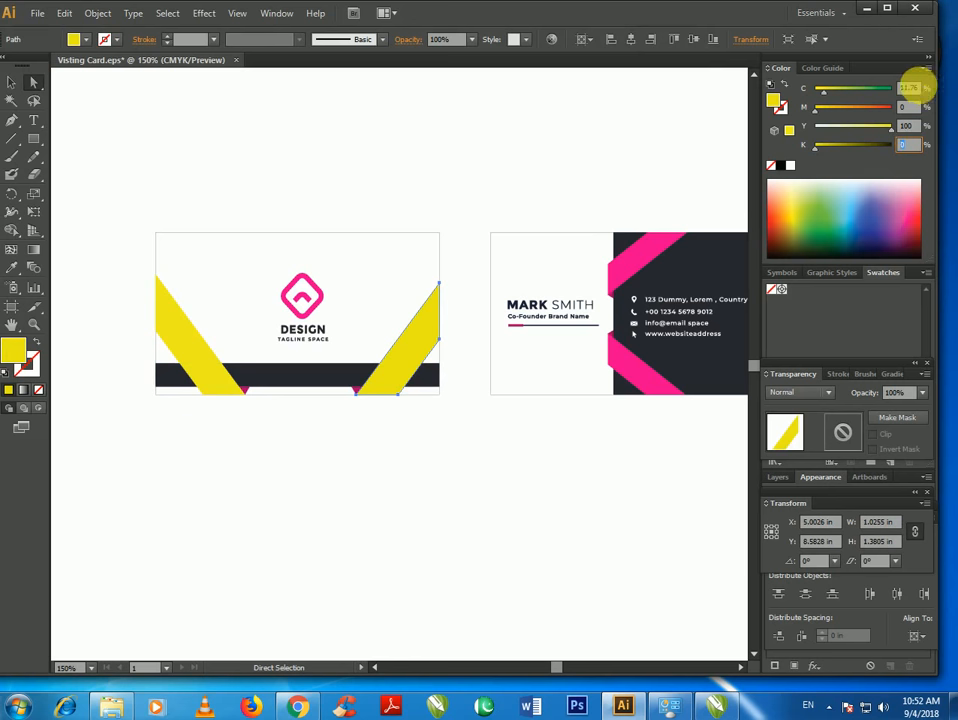
pyautogui.click(910, 88)
pyautogui.click(815, 88)
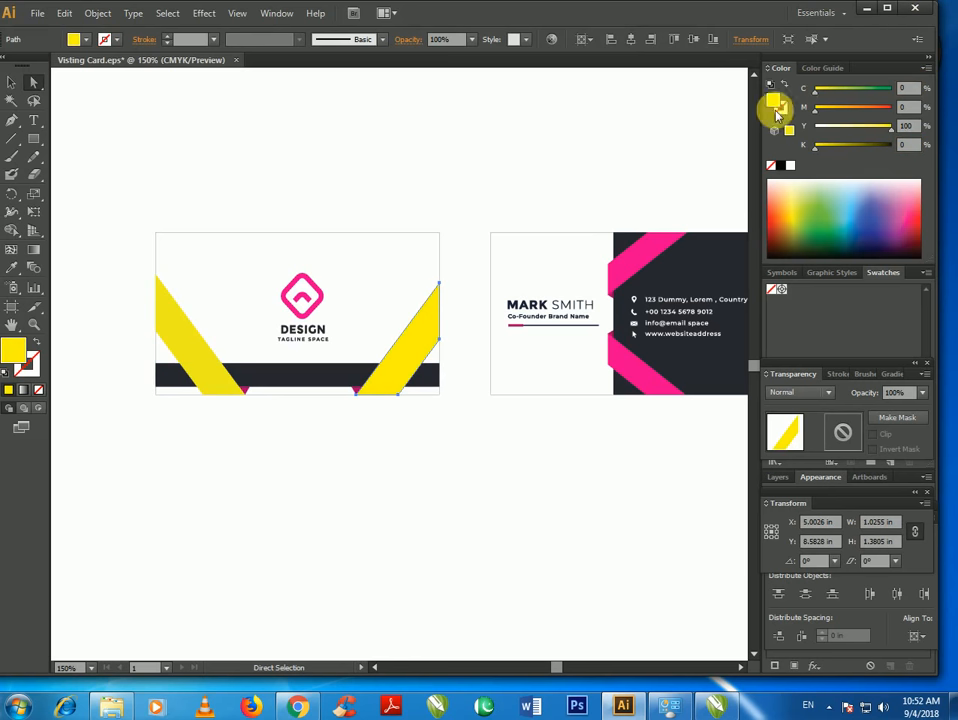
pyautogui.click(203, 350)
pyautogui.click(910, 88)
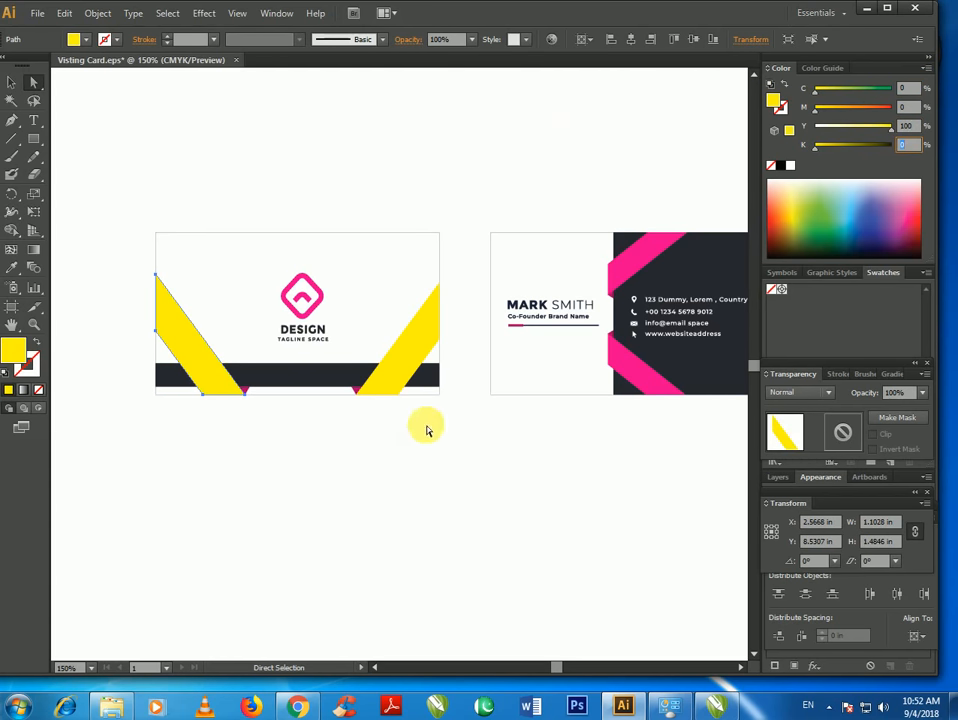
# Directly select the two small fold triangles beneath the front card's dark band and fill them with C 0 M 0 Y 100 K 20
pyautogui.scroll(2, 252, 391)
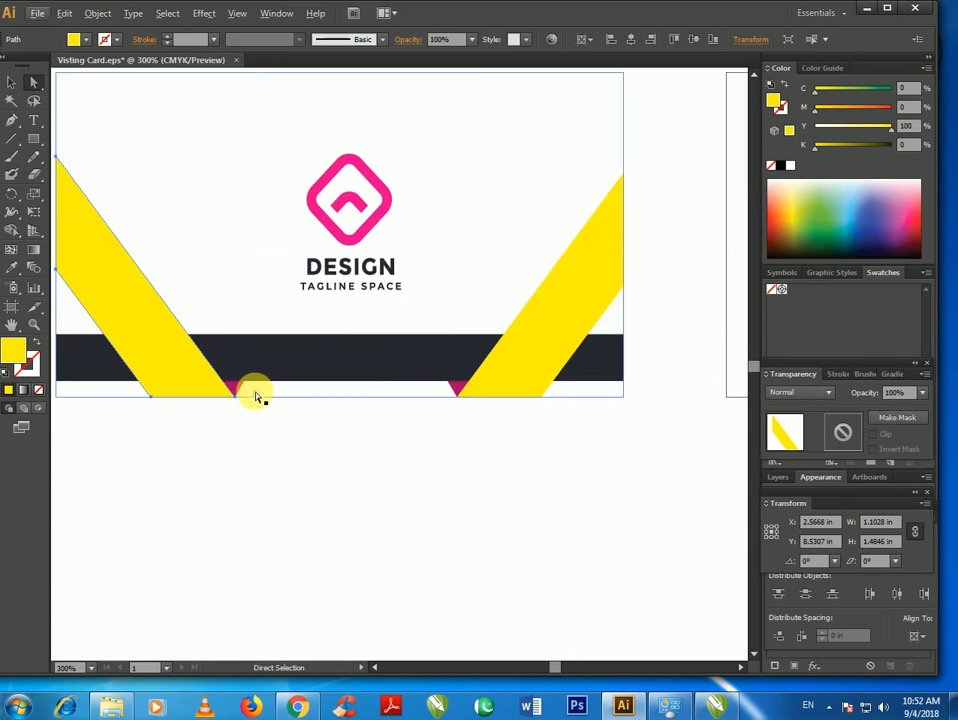
pyautogui.click(274, 384)
pyautogui.click(235, 387)
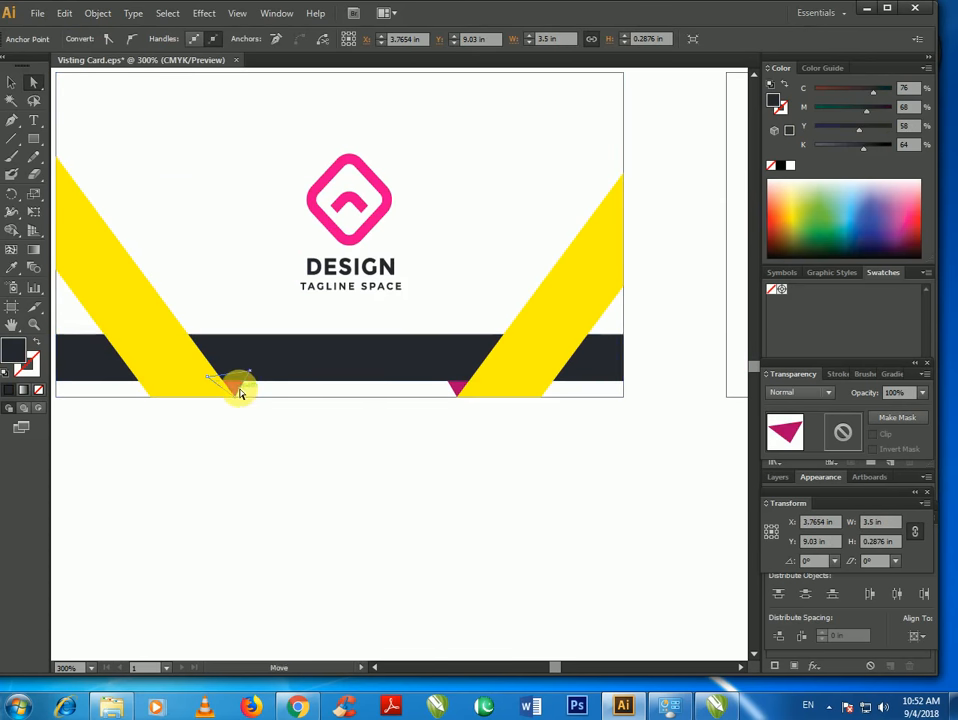
pyautogui.keyDown('shift'); pyautogui.click(452, 392); pyautogui.keyUp('shift')
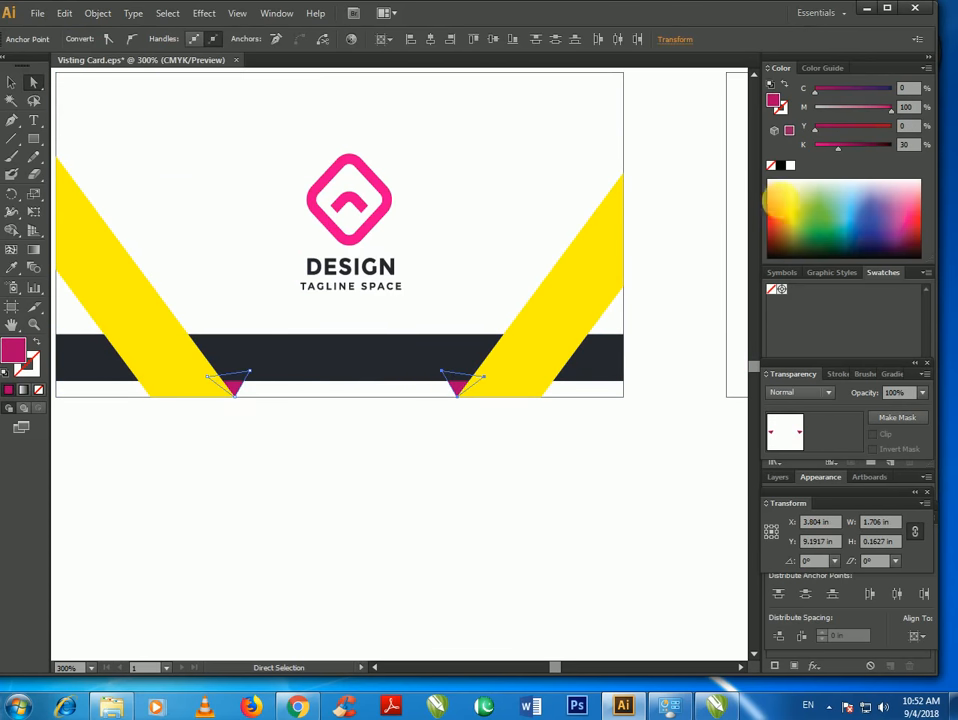
pyautogui.moveTo(918, 91); pyautogui.dragTo(889, 91)
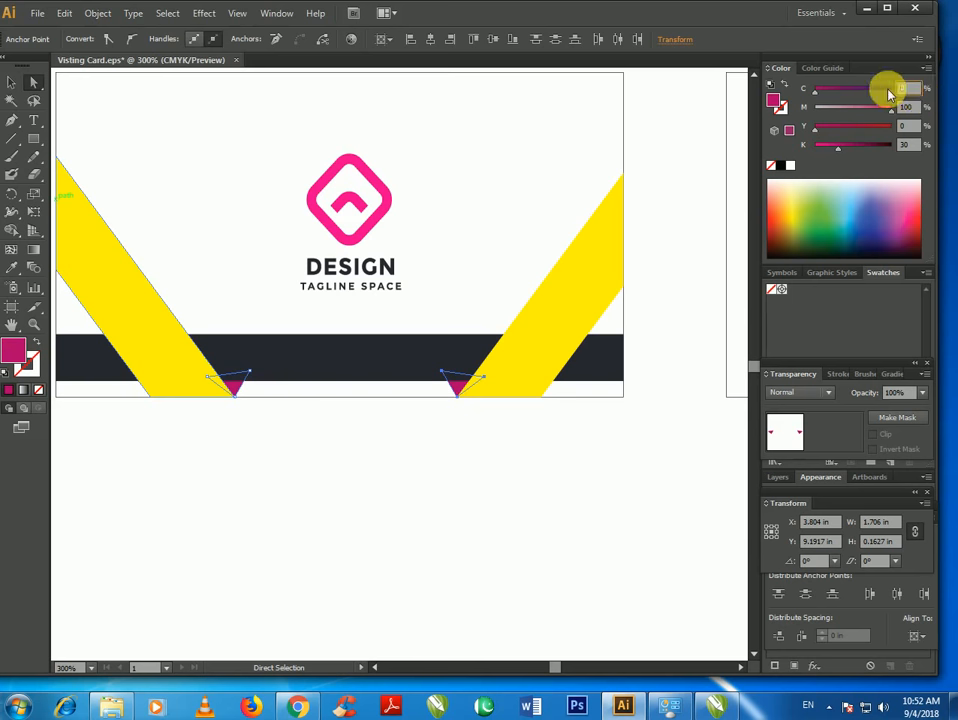
pyautogui.write('0')
pyautogui.press('Tab')
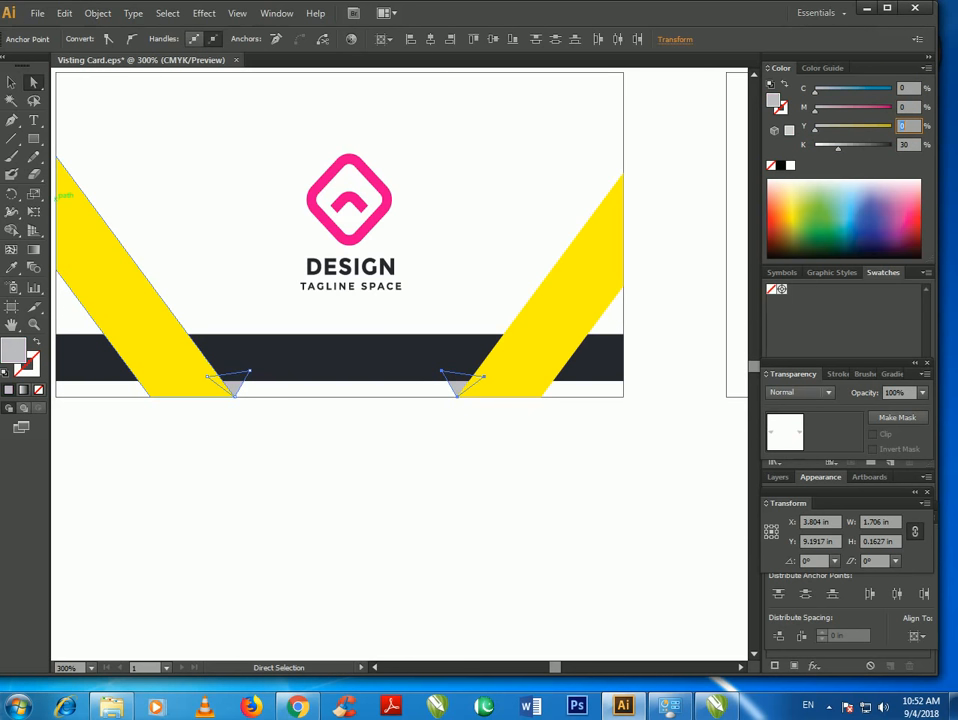
pyautogui.press('Tab')
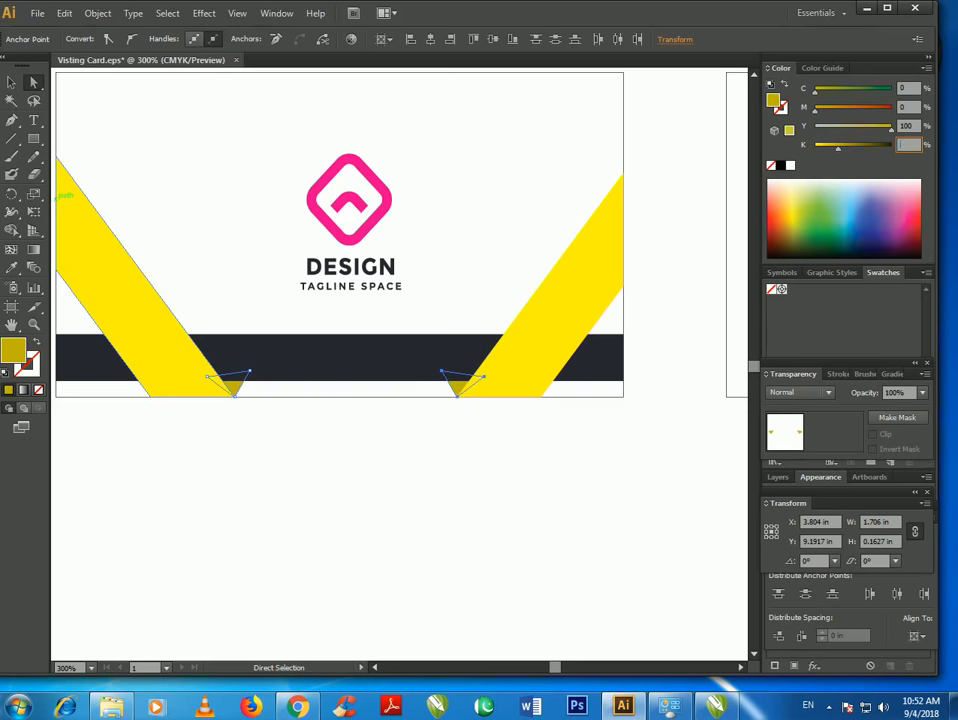
pyautogui.click(342, 410)
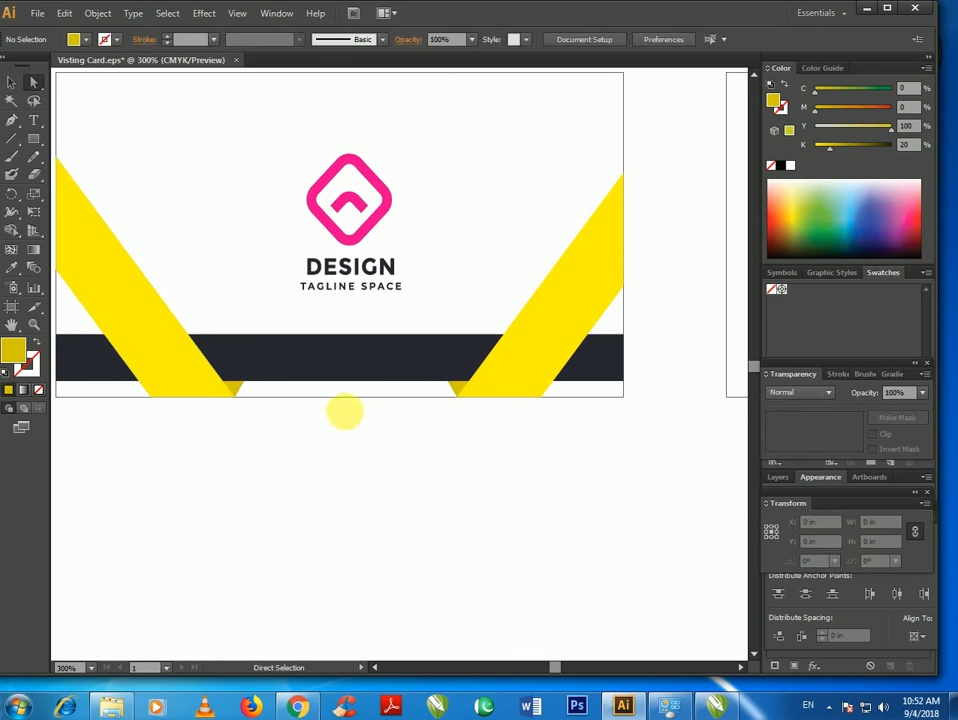
# Fill both pink diagonal ribbons of the back card with yellow, C 0 M 0 Y 100 K 0
pyautogui.scroll(-2, 342, 410)
pyautogui.scroll(-2, 320, 395)
pyautogui.scroll(4, 515, 375)
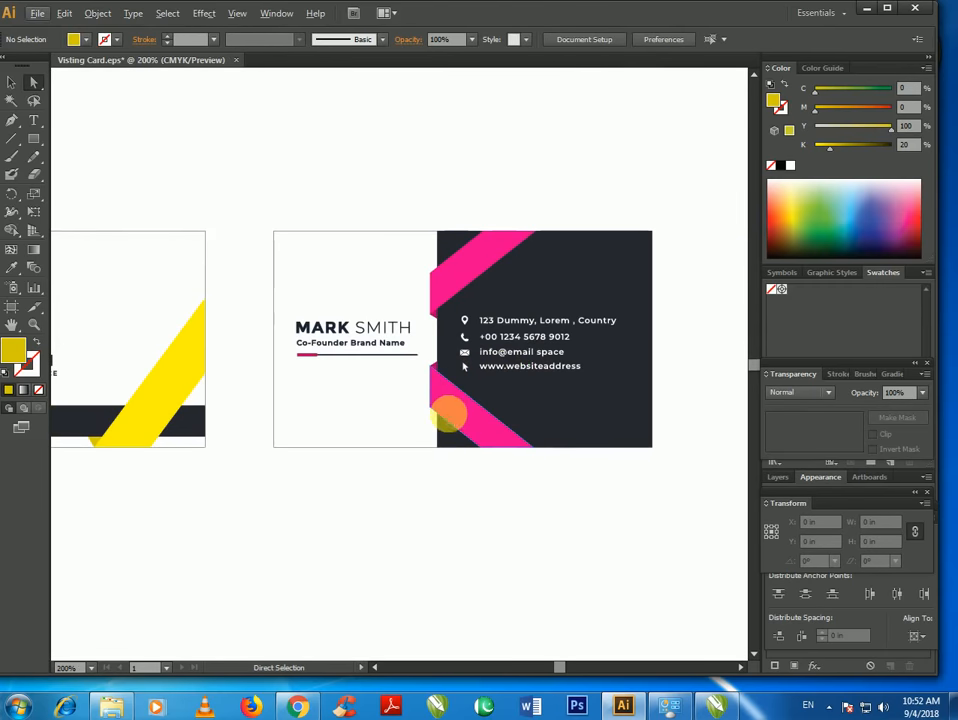
pyautogui.click(455, 405)
pyautogui.keyDown('shift'); pyautogui.click(464, 272); pyautogui.keyUp('shift')
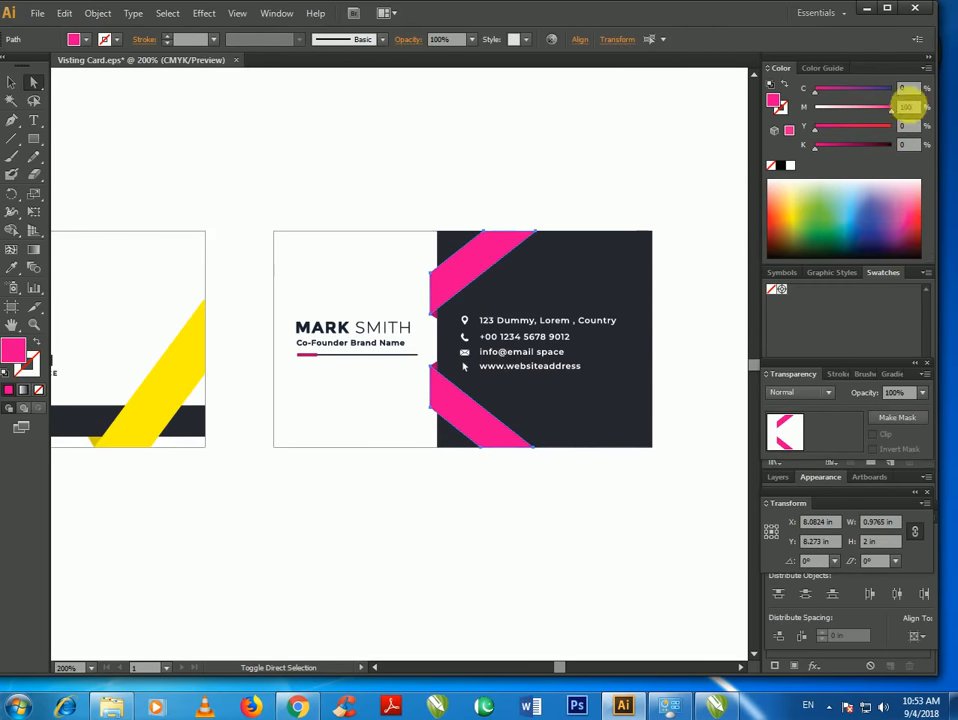
pyautogui.write('0')
pyautogui.press('Tab')
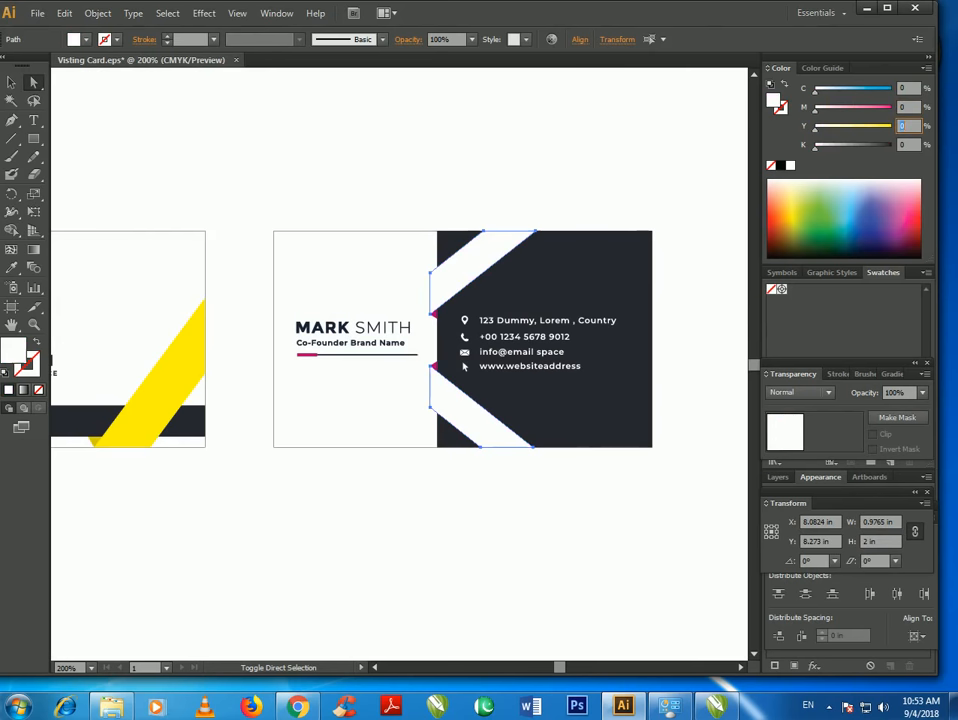
pyautogui.write('100')
pyautogui.press('Return')
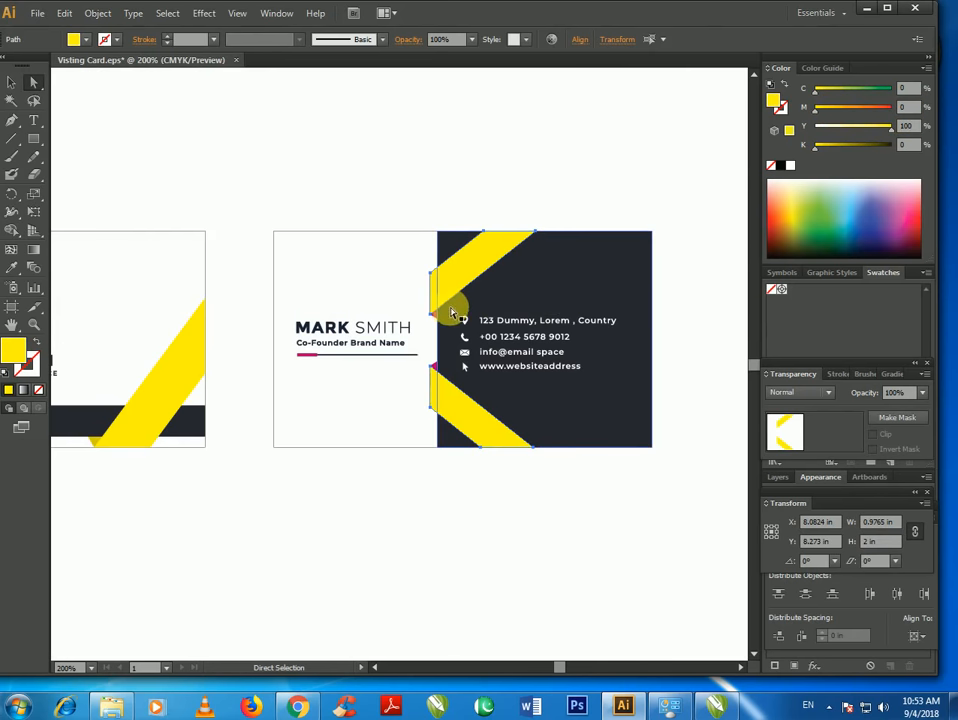
# Fill the back card's two fold triangles and the short accent bar under the name with C 0 M 0 Y 100 K 10
pyautogui.click(417, 323)
pyautogui.scroll(3, 424, 326)
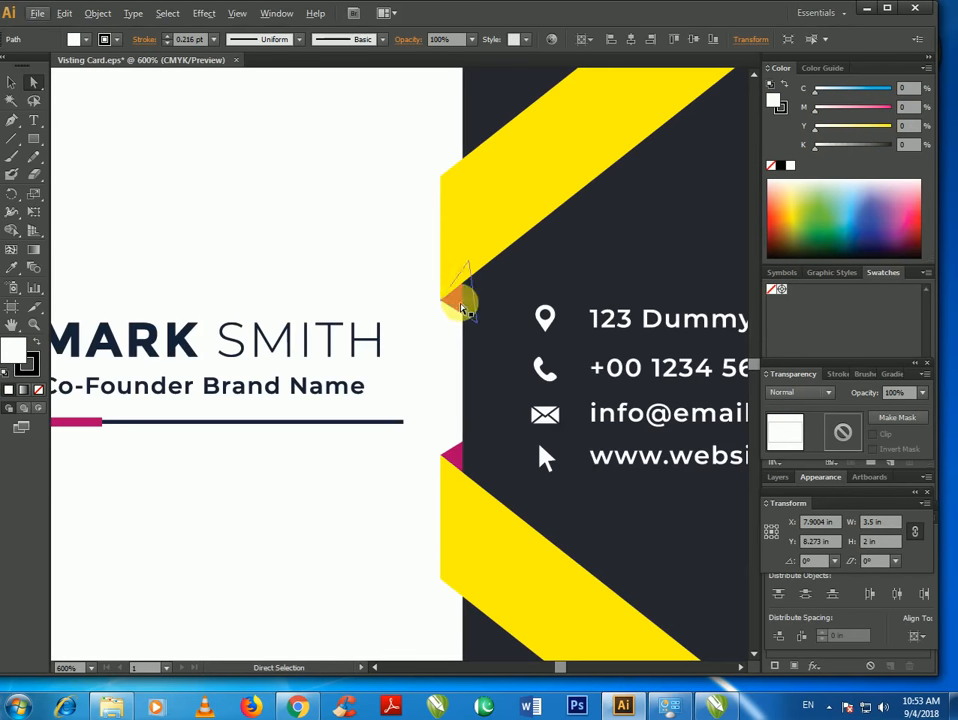
pyautogui.click(455, 300)
pyautogui.keyDown('shift'); pyautogui.click(445, 452); pyautogui.keyUp('shift')
pyautogui.keyDown('shift'); pyautogui.click(92, 421); pyautogui.keyUp('shift')
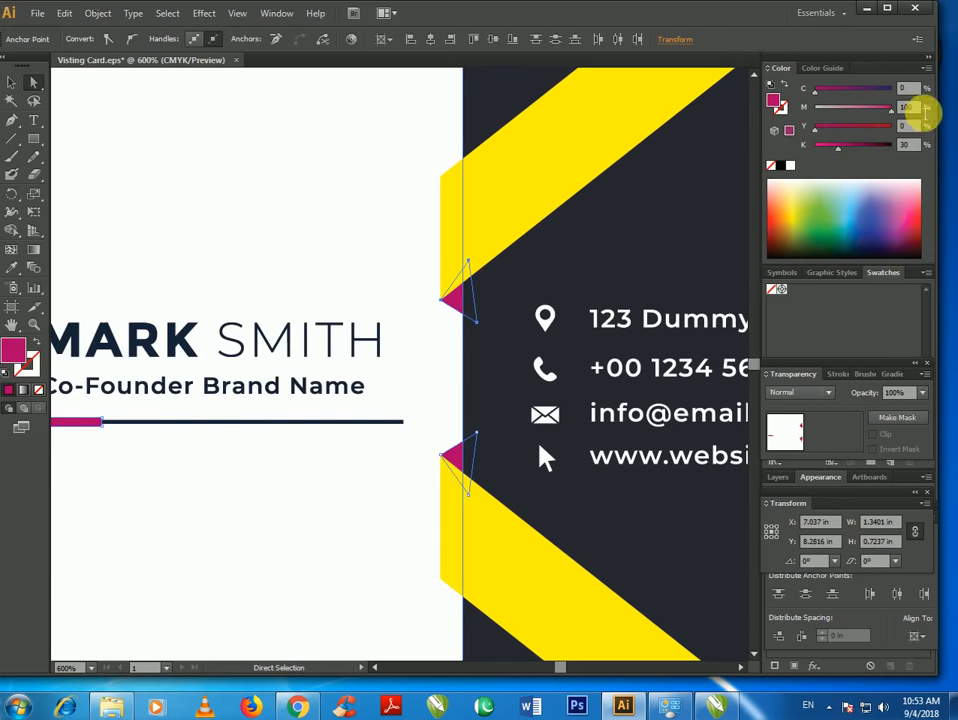
pyautogui.moveTo(920, 111); pyautogui.dragTo(839, 108)
pyautogui.write('0')
pyautogui.press('Tab')
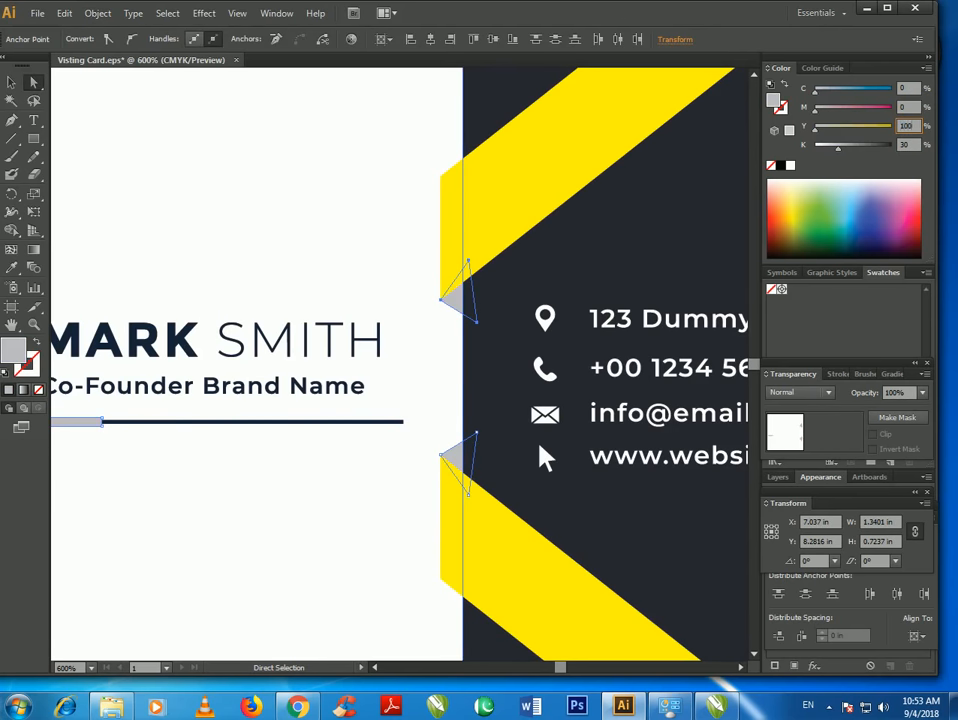
pyautogui.write('100')
pyautogui.press('Tab')
pyautogui.write('10')
pyautogui.press('Return')
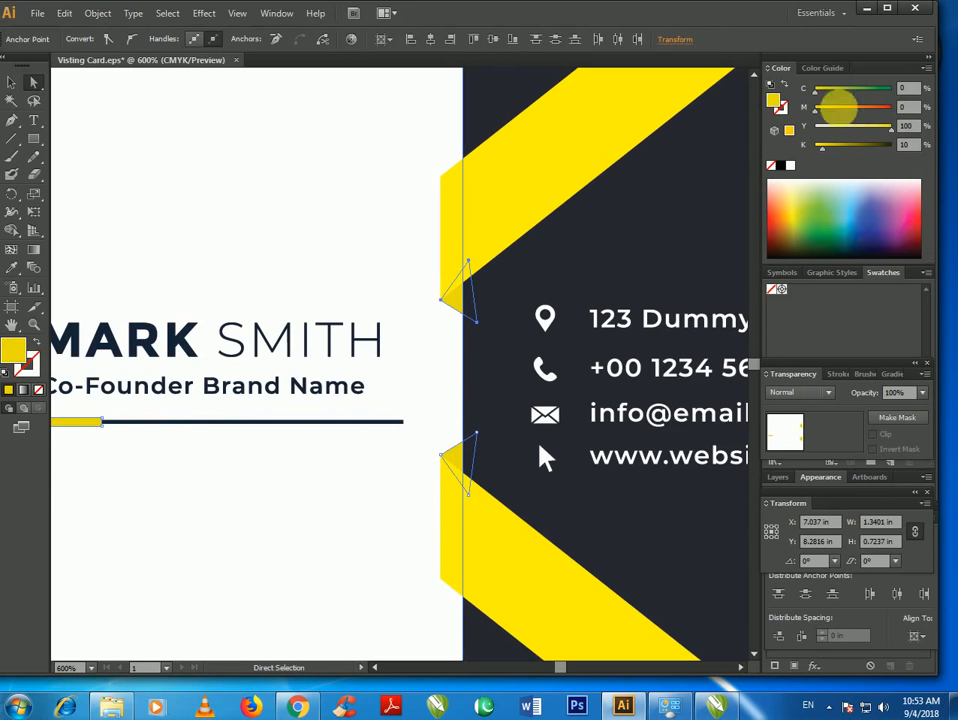
# Darken the selected fold triangles and accent bar by setting their black value to K 20
pyautogui.moveTo(922, 149); pyautogui.dragTo(849, 148)
pyautogui.write('20')
pyautogui.press('Return')
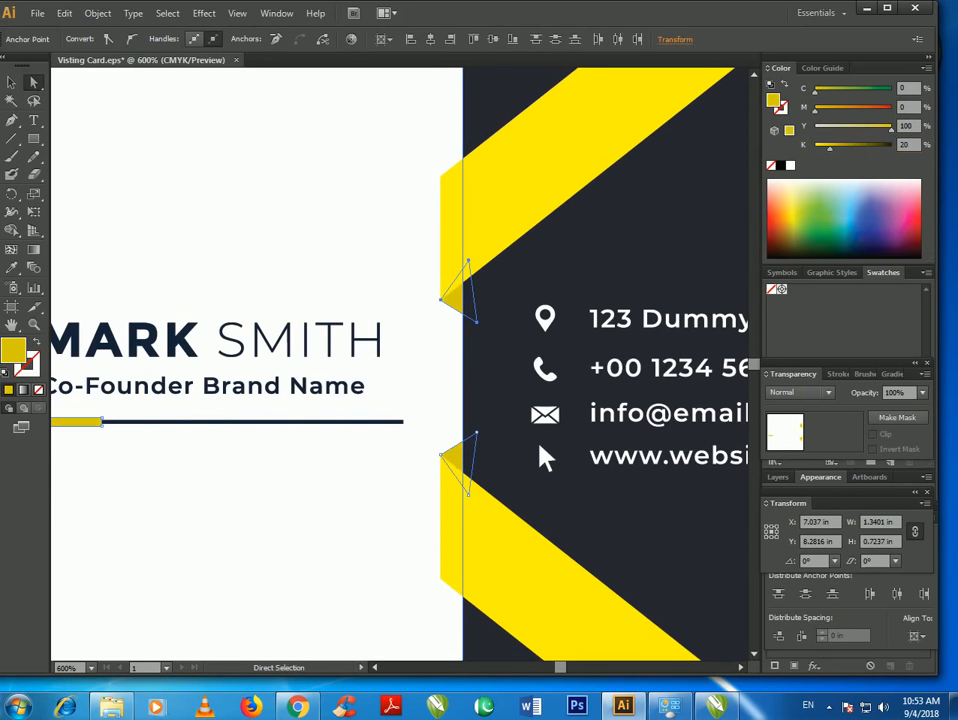
pyautogui.click(352, 248)
# Fill both parts of the front card's diamond logo with yellow, C 0 M 0 Y 100 K 0
pyautogui.scroll(-3, 436, 313)
pyautogui.scroll(-1, 589, 454)
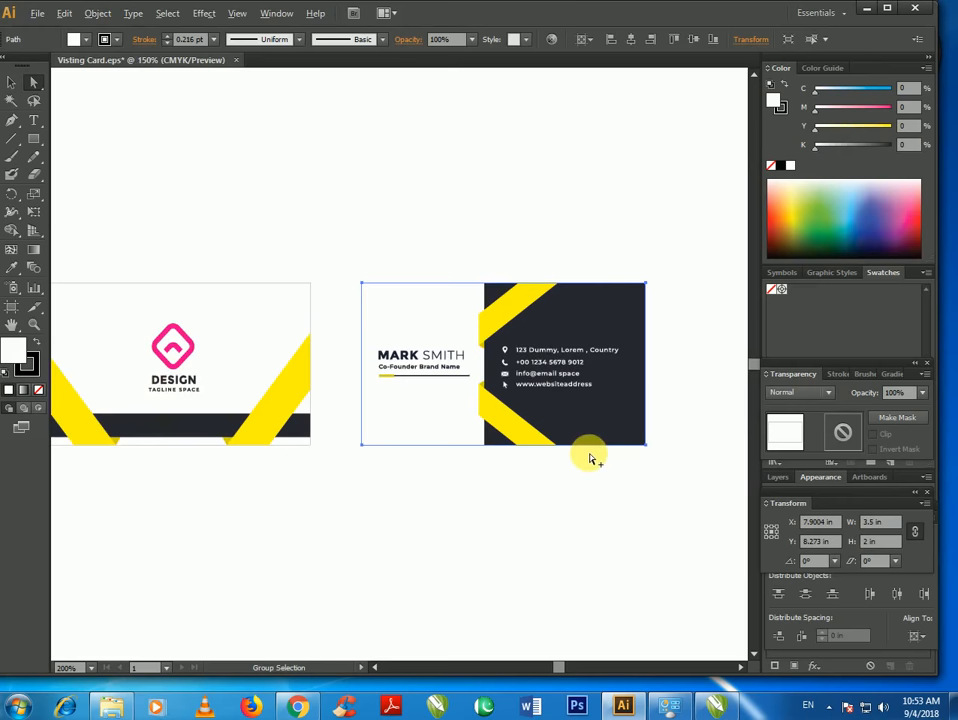
pyautogui.click(172, 350)
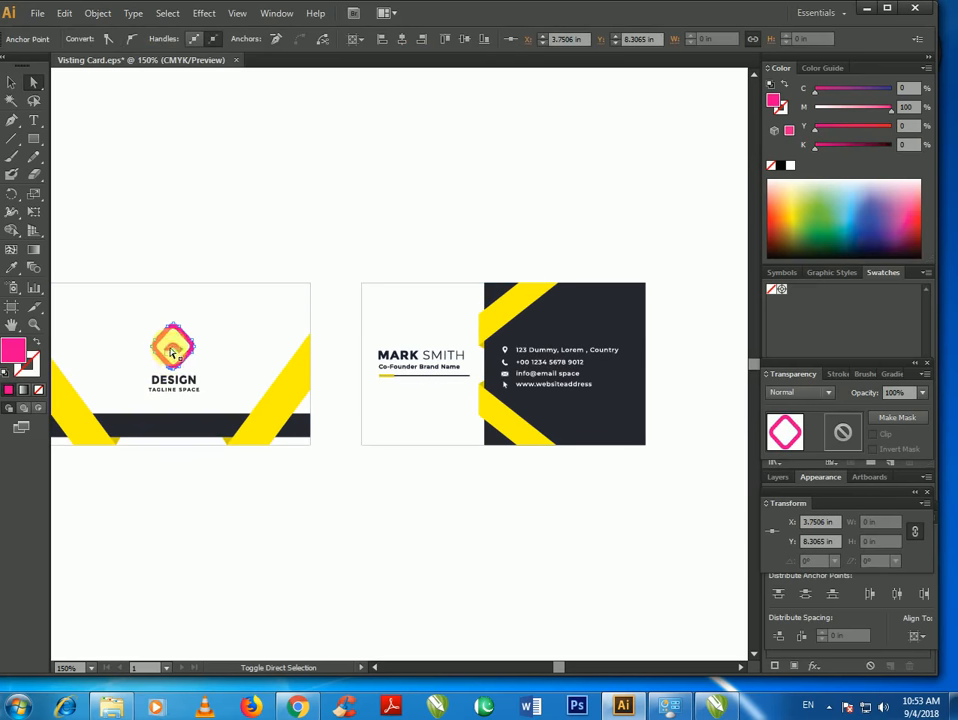
pyautogui.click(172, 350)
pyautogui.click(905, 106)
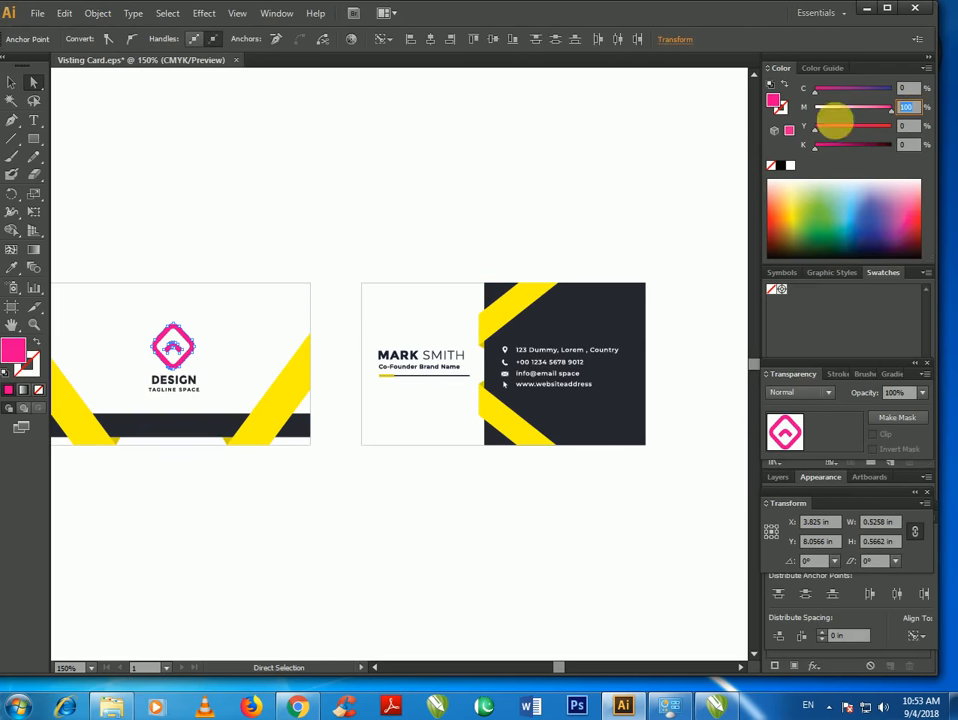
pyautogui.write('0')
pyautogui.press('Tab')
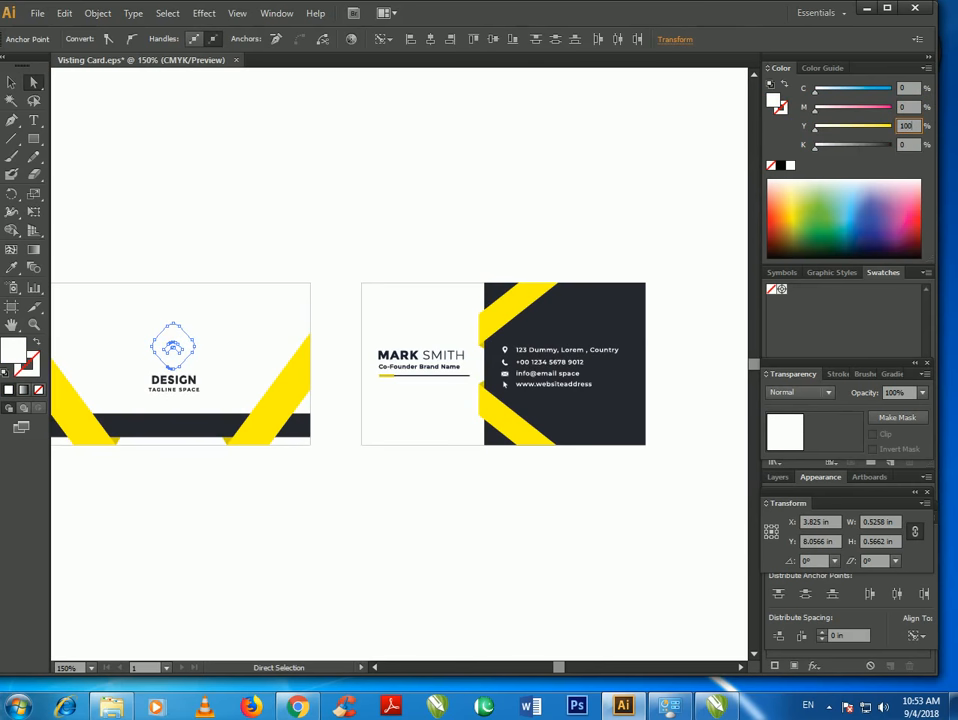
pyautogui.press('Return')
pyautogui.click(458, 220)
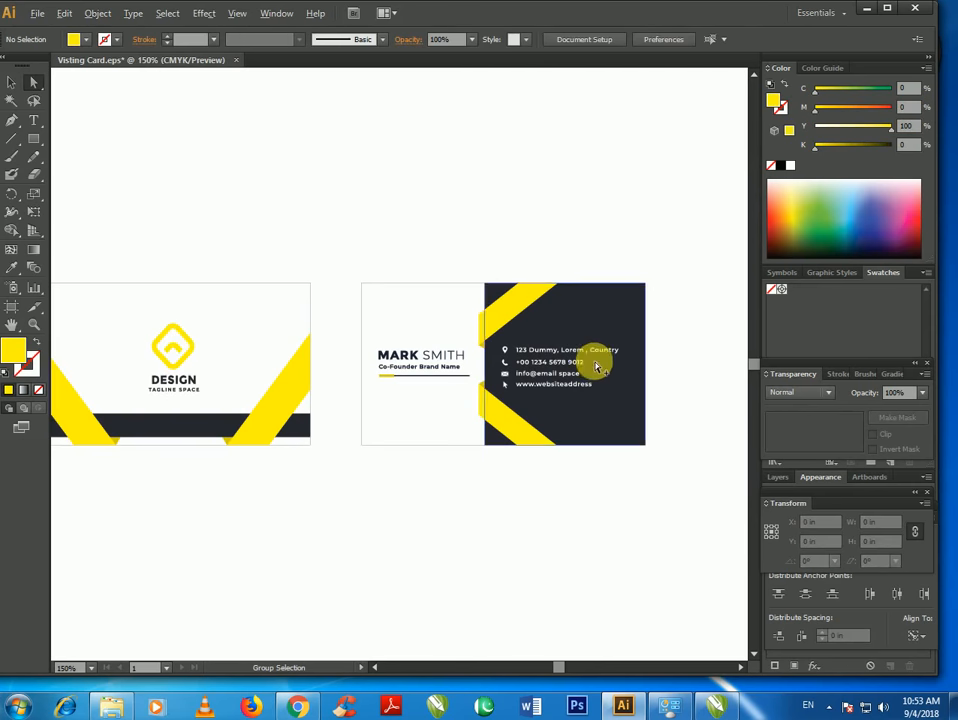
# Add the text line "Ab Yeh File Corel me Open Kru Ga" below the front card
pyautogui.scroll(-2, 594, 365)
pyautogui.scroll(2, 611, 443)
pyautogui.scroll(-1, 386, 450)
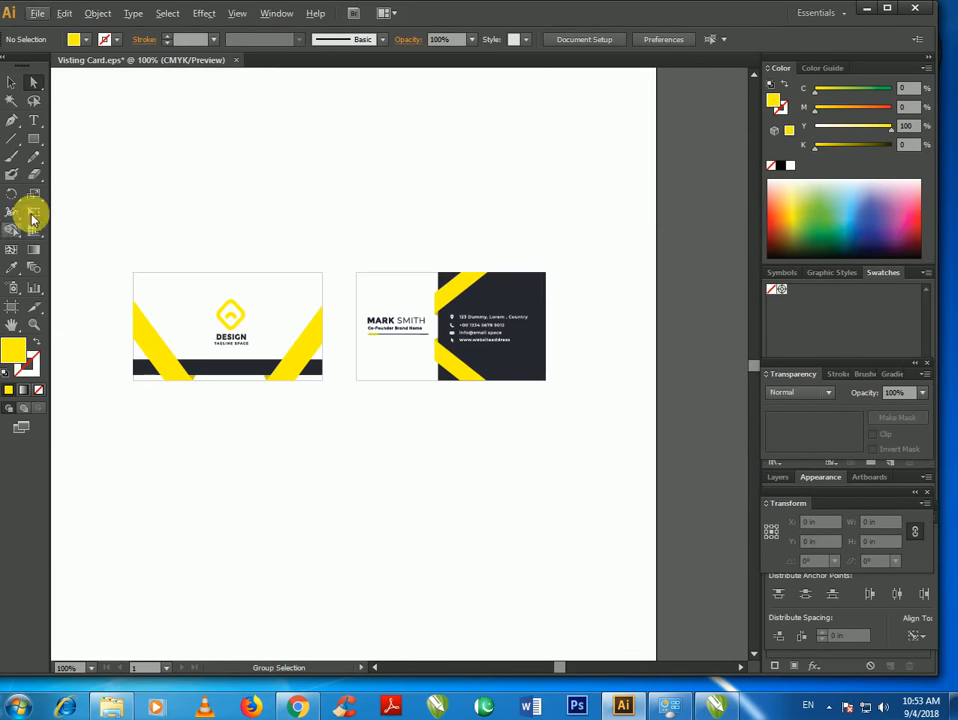
pyautogui.click(36, 119)
pyautogui.click(207, 406)
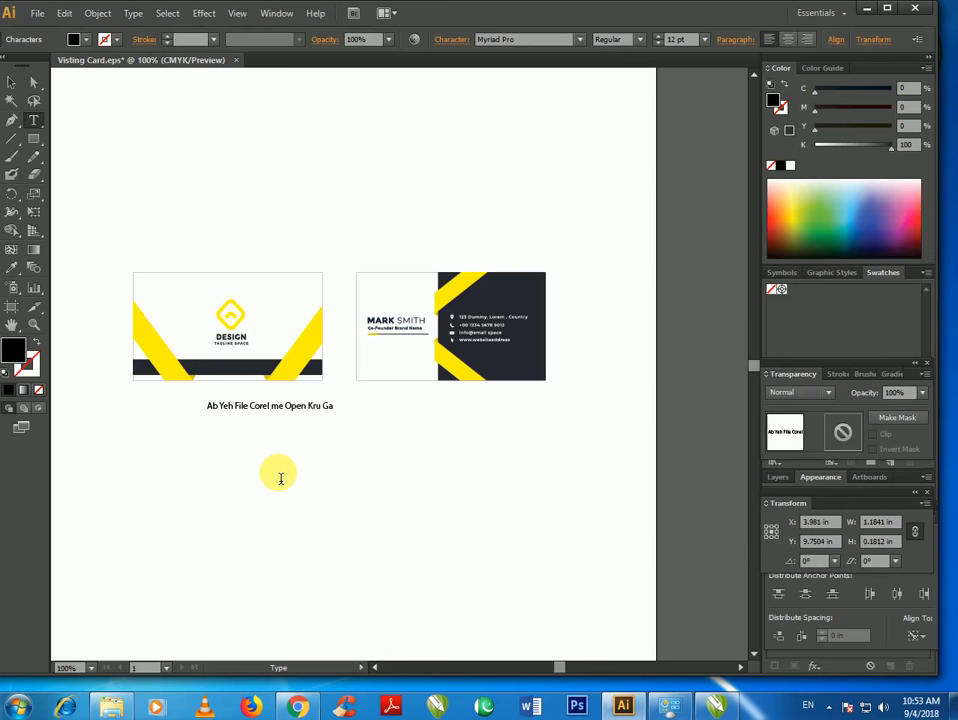
# Enlarge the new text line to about 46.5 pt and place it roughly centred beneath the two cards
pyautogui.click(12, 82)
pyautogui.moveTo(334, 414); pyautogui.dragTo(538, 455)
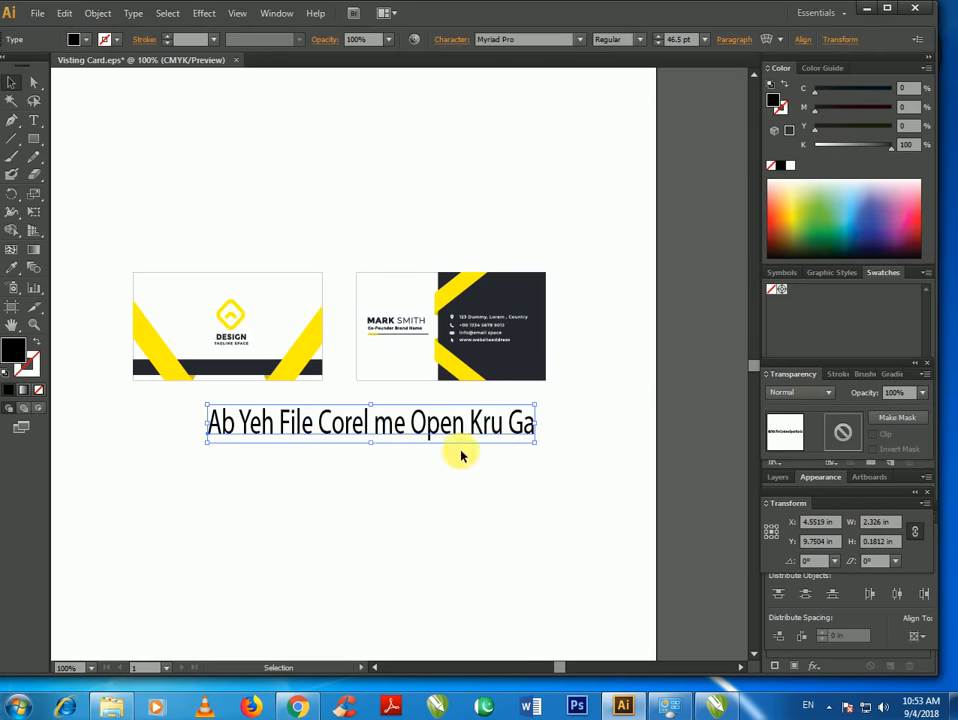
pyautogui.moveTo(374, 428); pyautogui.dragTo(349, 436)
pyautogui.click(120, 232)
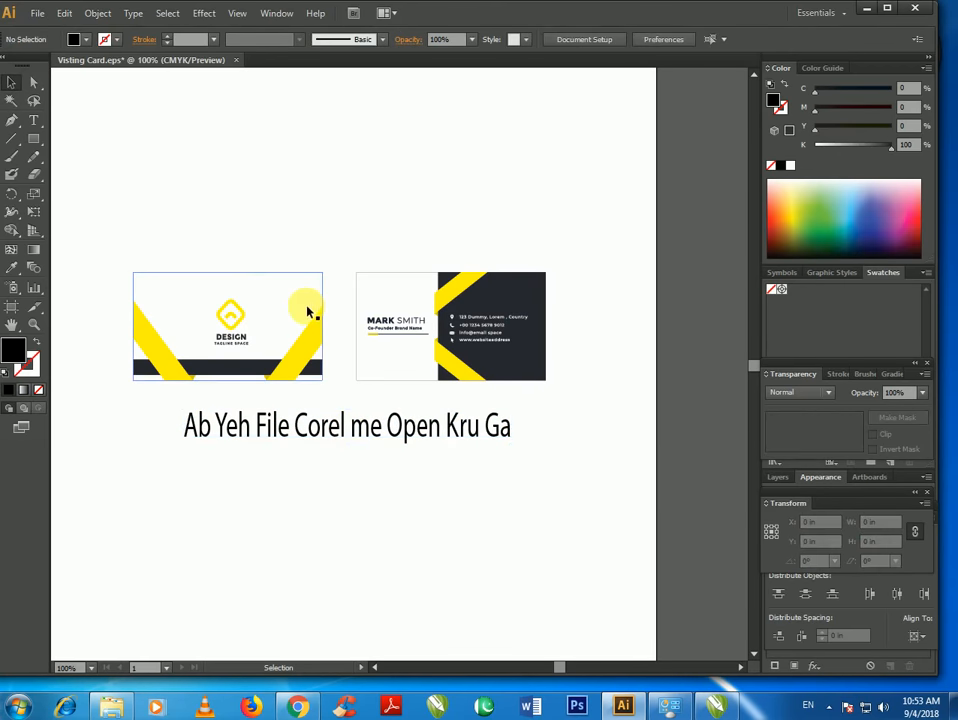
# Save the selected artwork to the Desktop as Visting Card-2 in Illustrator EPS format, using the Illustrator CS6 EPS version with embedded fonts
pyautogui.hotkey('ctrl', 'a')
pyautogui.click(40, 14)
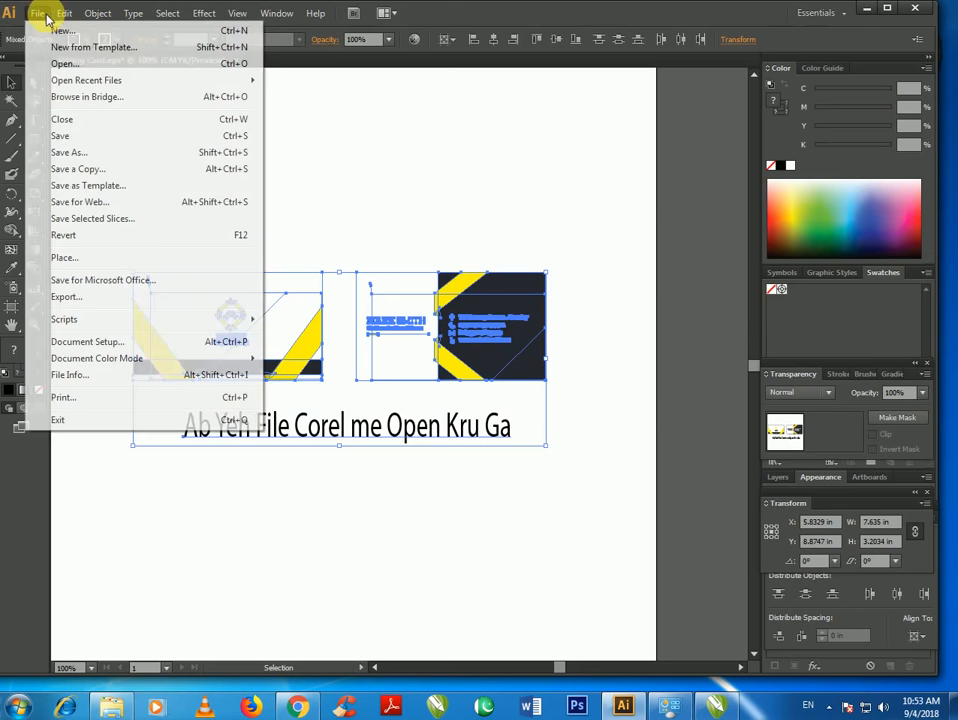
pyautogui.click(75, 153)
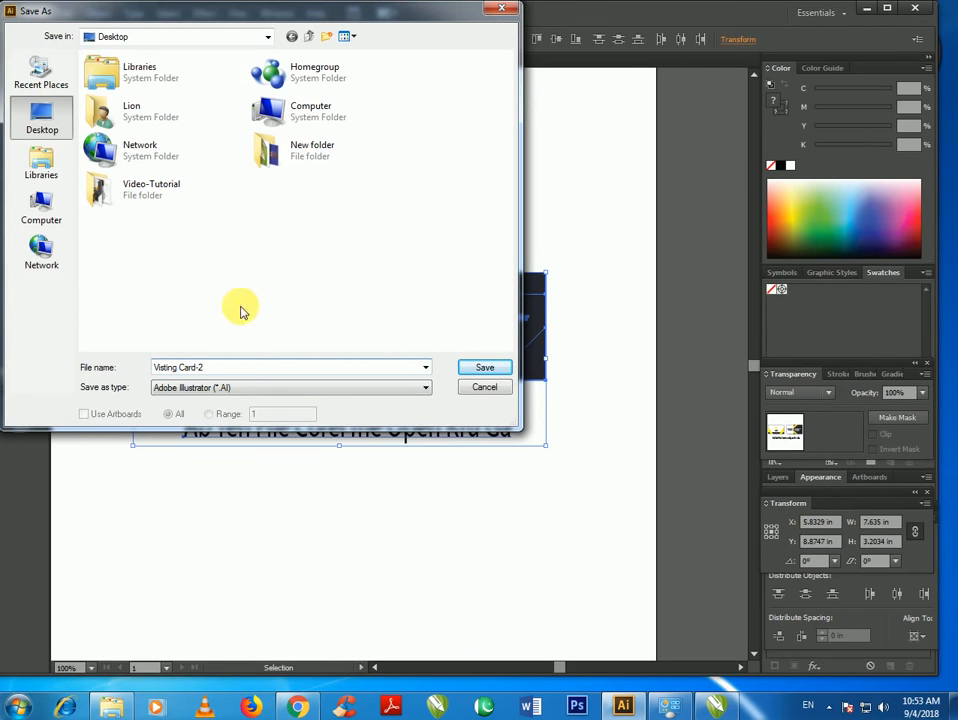
pyautogui.click(246, 387)
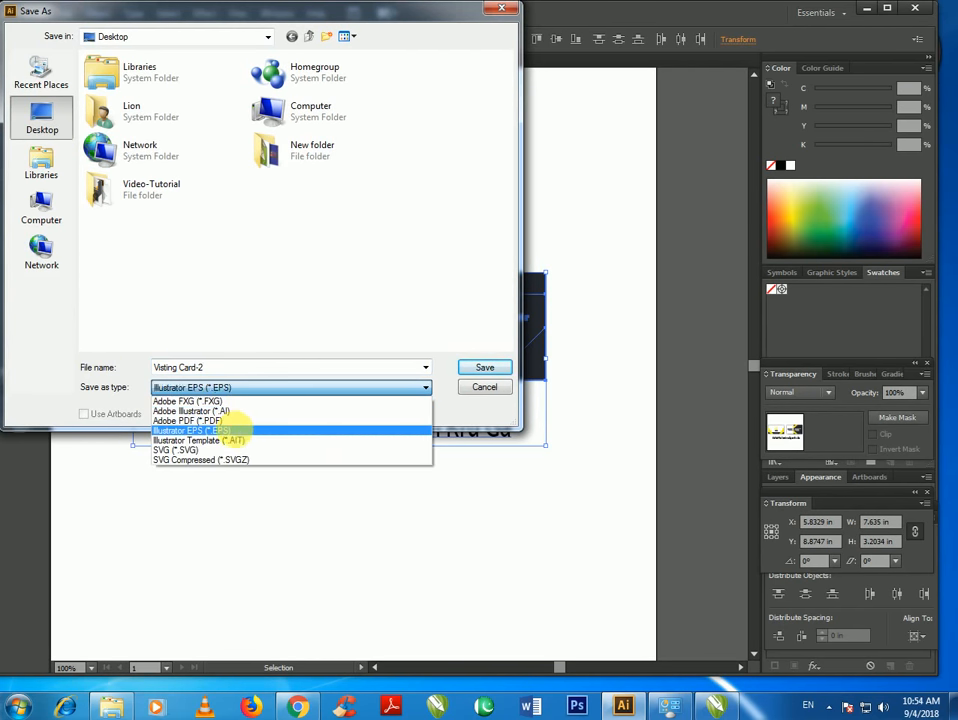
pyautogui.click(230, 431)
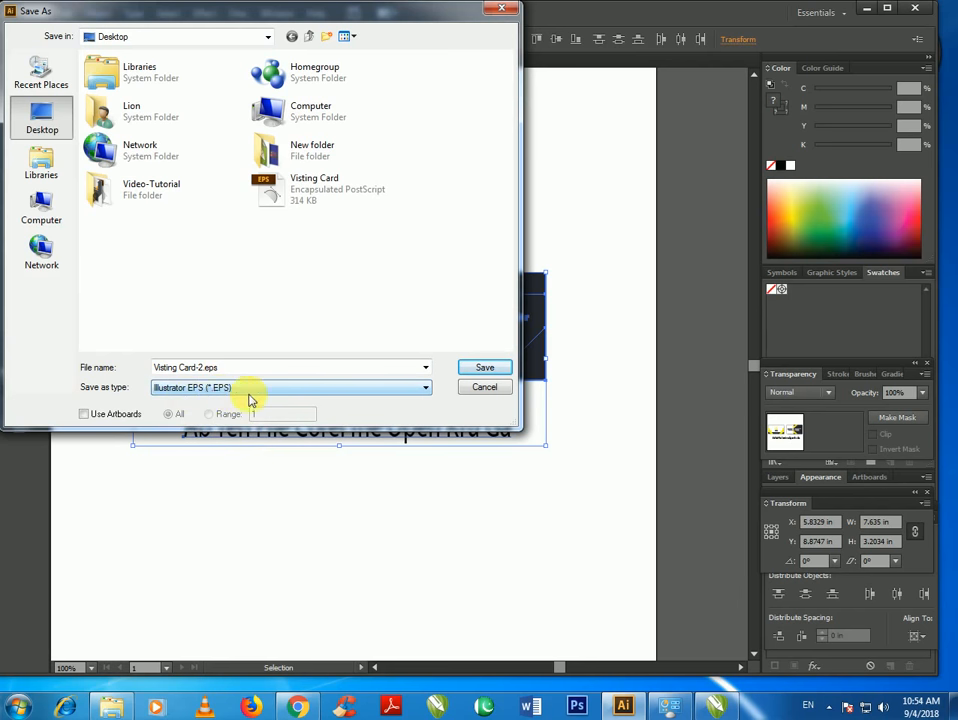
pyautogui.click(482, 369)
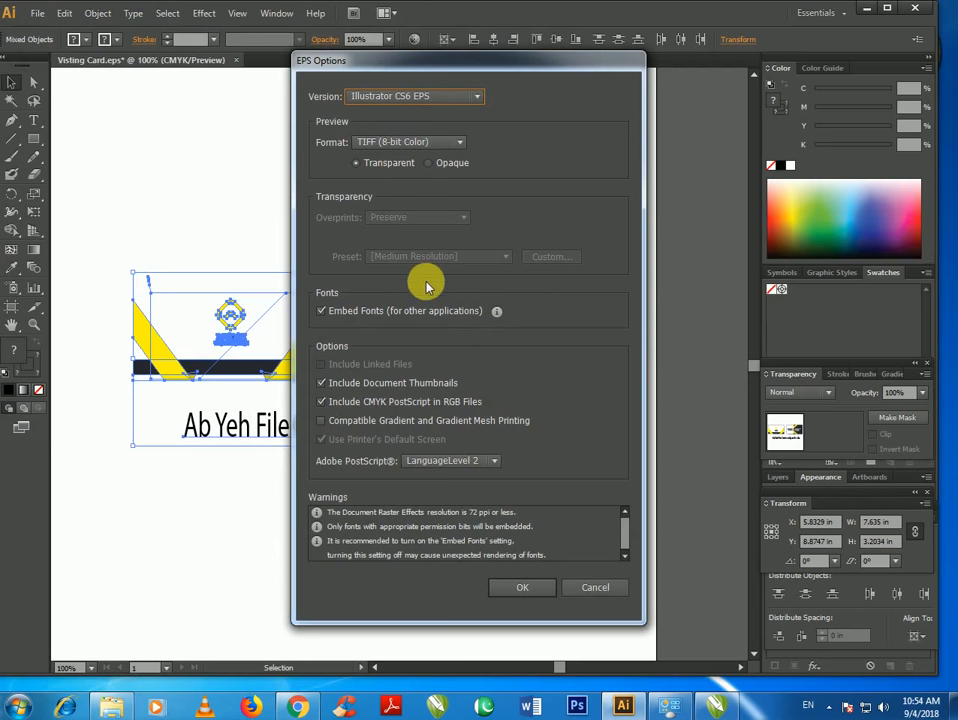
pyautogui.click(522, 591)
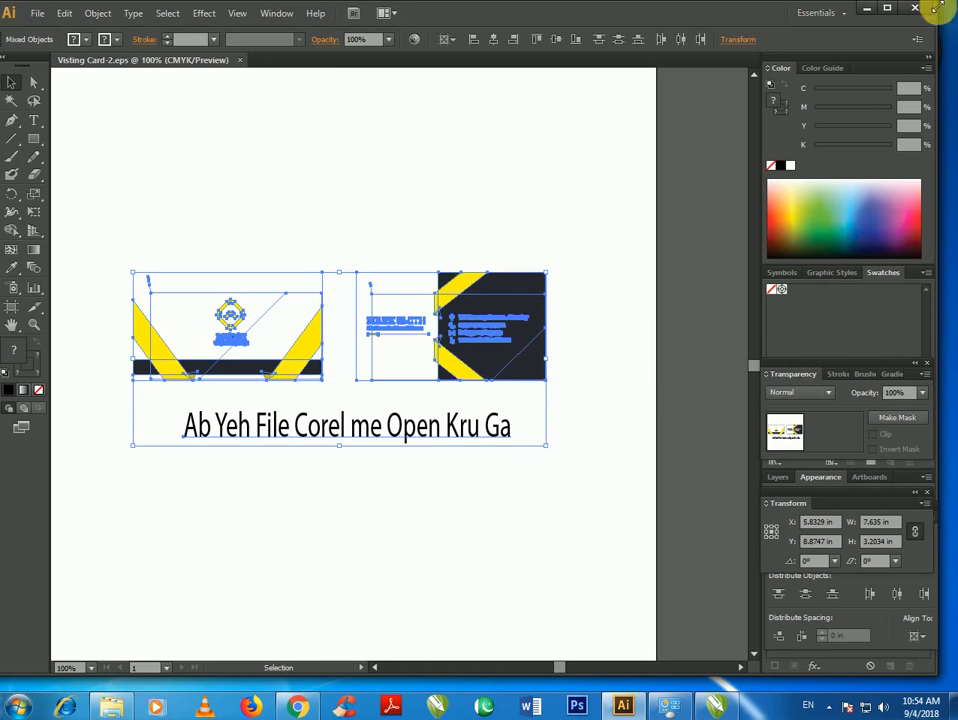
# Switch to CorelDRAW and import the Visting Card-2 EPS from the desktop into the open document as editable, with text as curves
pyautogui.click(867, 10)
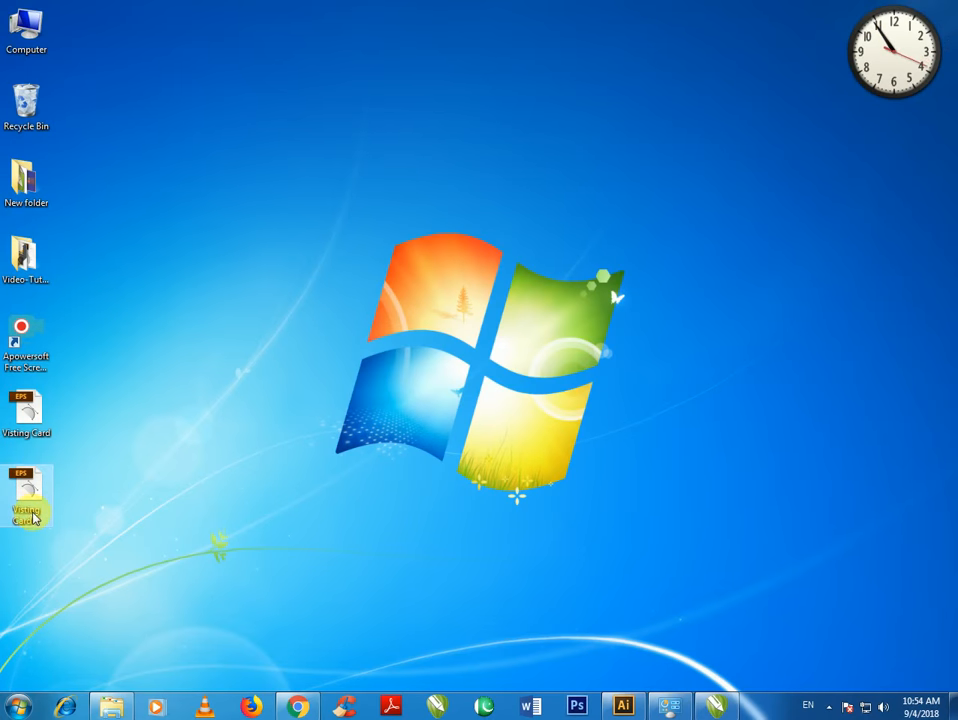
pyautogui.moveTo(33, 517); pyautogui.dragTo(460, 180)
pyautogui.moveTo(435, 140); pyautogui.dragTo(434, 144)
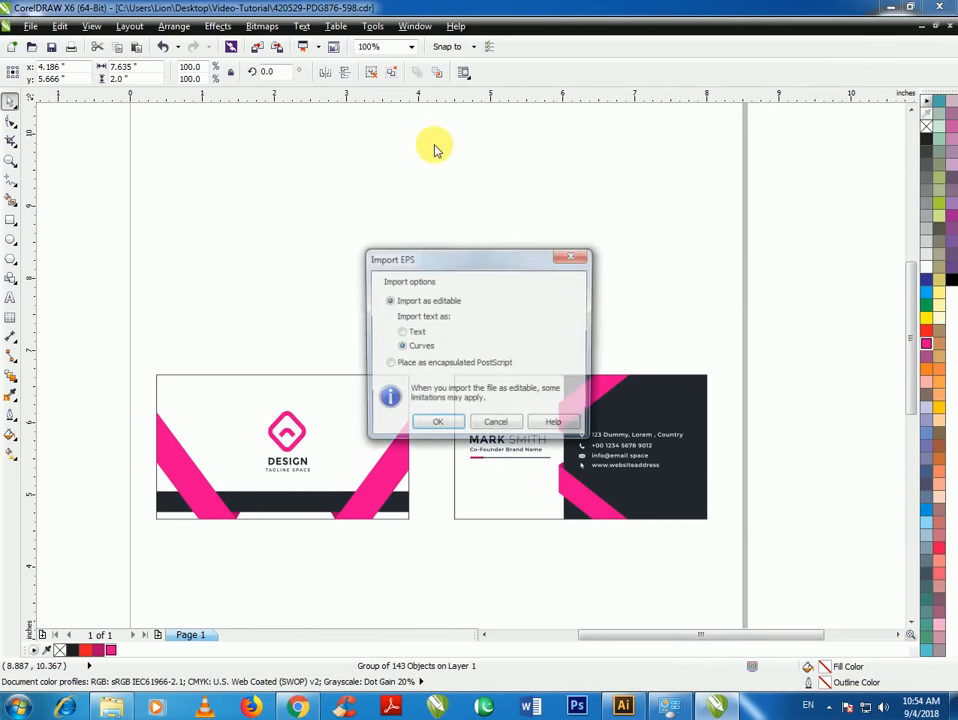
pyautogui.click(436, 425)
# Move the imported yellow card group down about 1.08 in so it sits inside the page above the pink cards
pyautogui.scroll(-2, 380, 330)
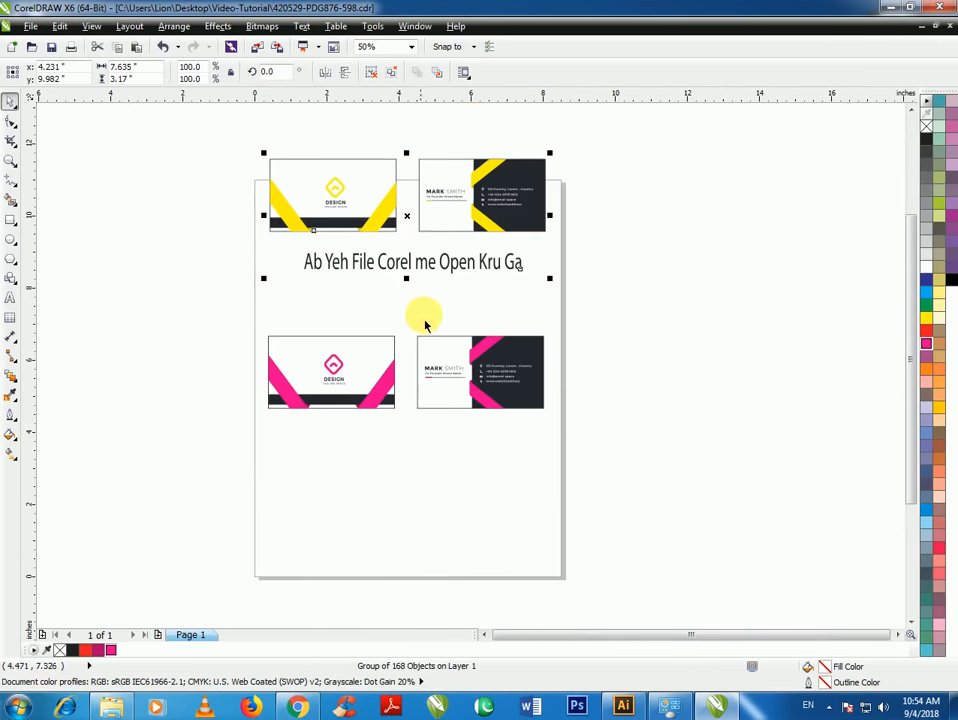
pyautogui.scroll(2, 400, 175)
pyautogui.moveTo(400, 212); pyautogui.dragTo(413, 284)
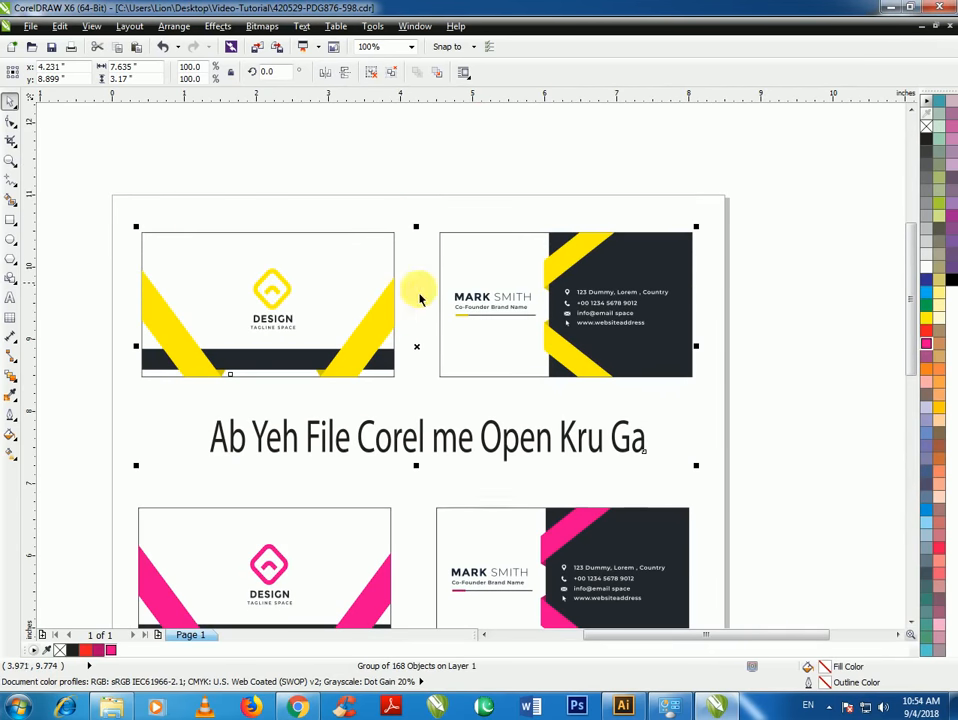
pyautogui.press('Escape')
pyautogui.click(417, 453)
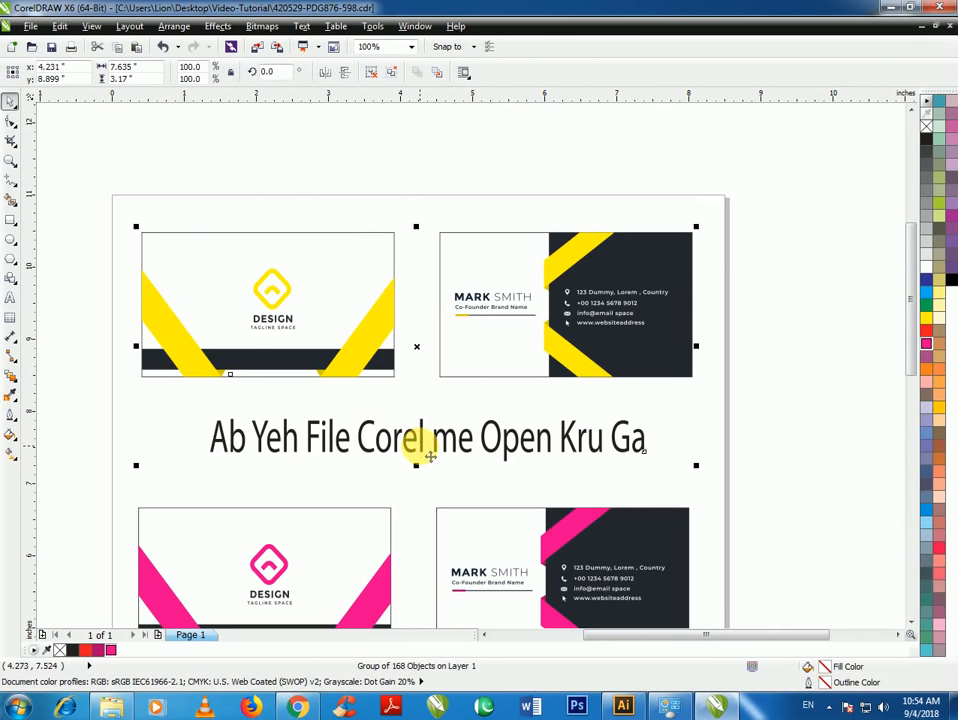